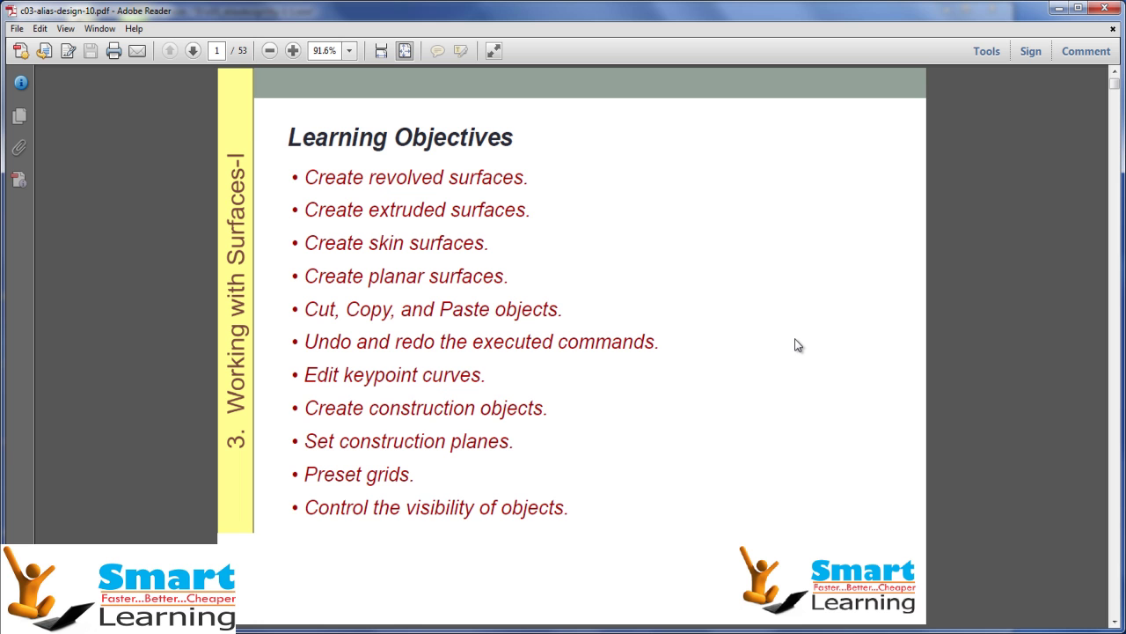
- In Alias, turn the view to the left side and select the vase profile curve
left_click(366, 630)
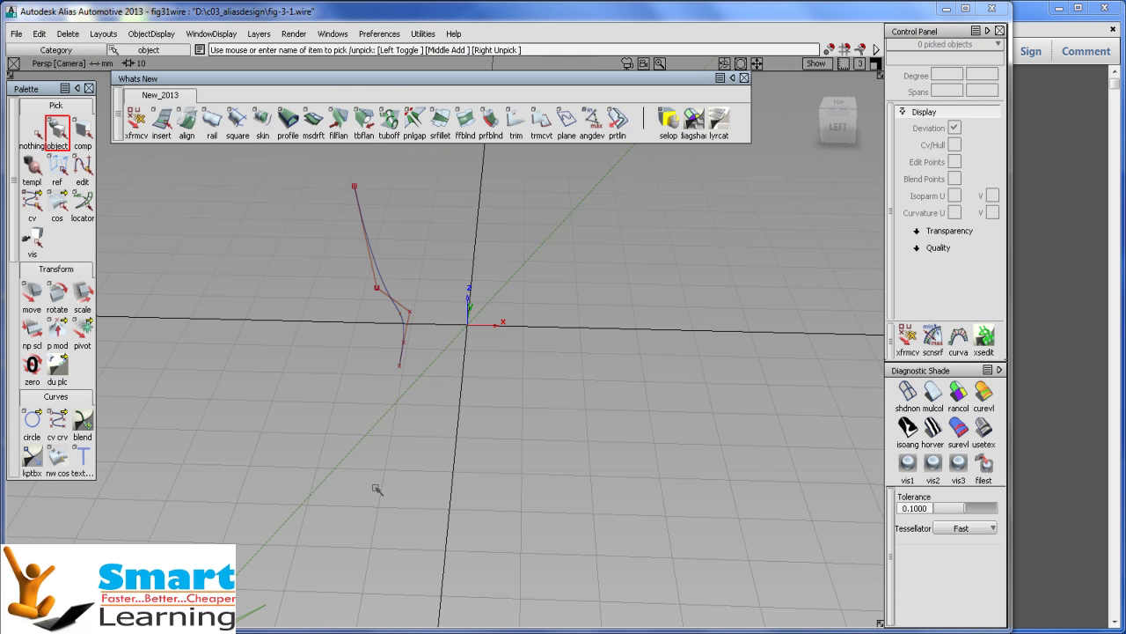
left_click_drag(452, 390, 508, 386, "alt+shift")
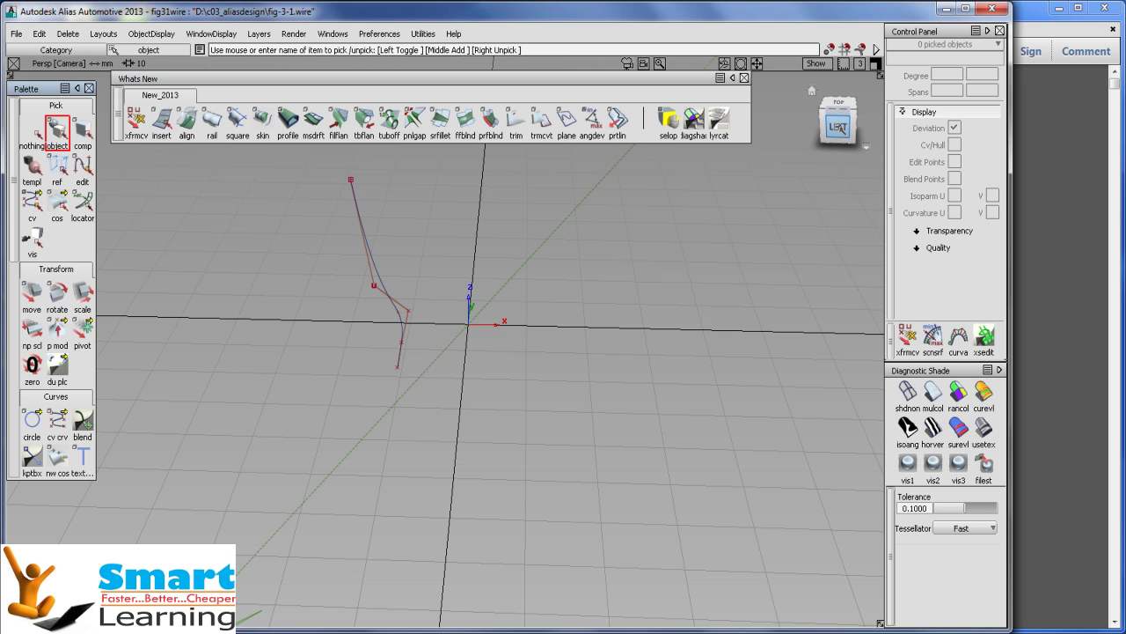
left_click(838, 127)
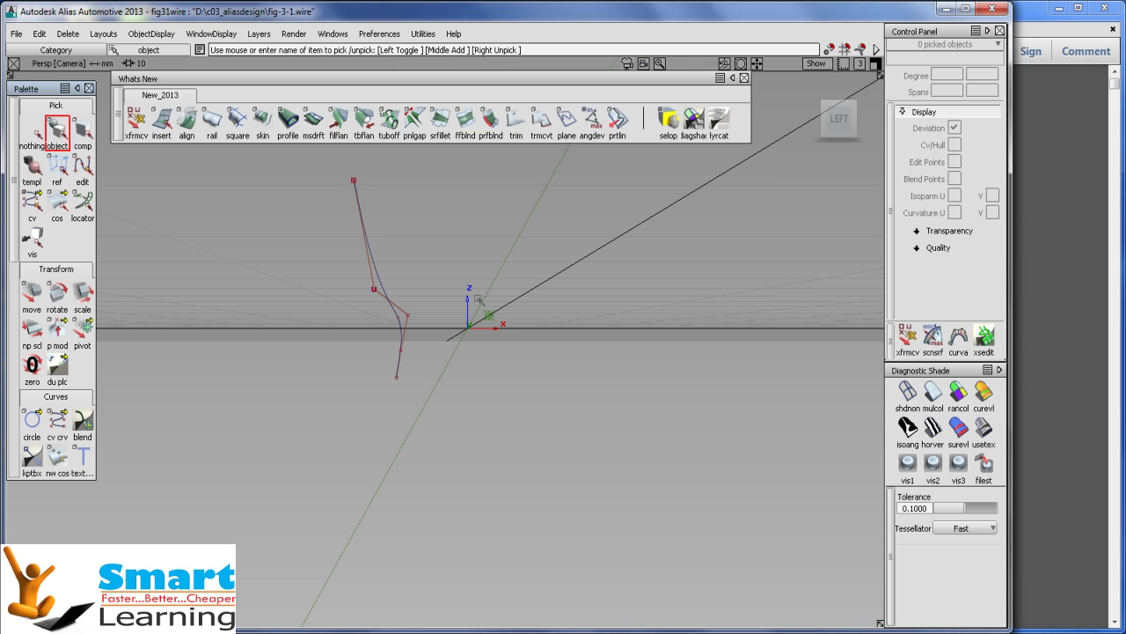
left_click(380, 278)
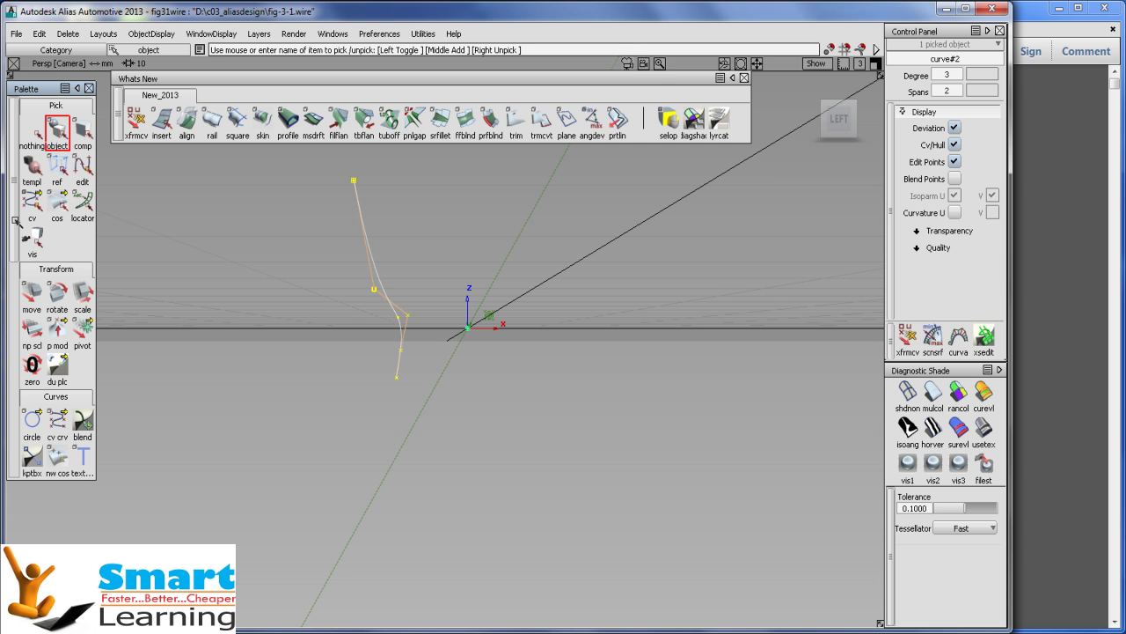
- Revolve the selected profile curve into a surface from the Surfaces palette
left_click_drag(17, 220, 18, 360)
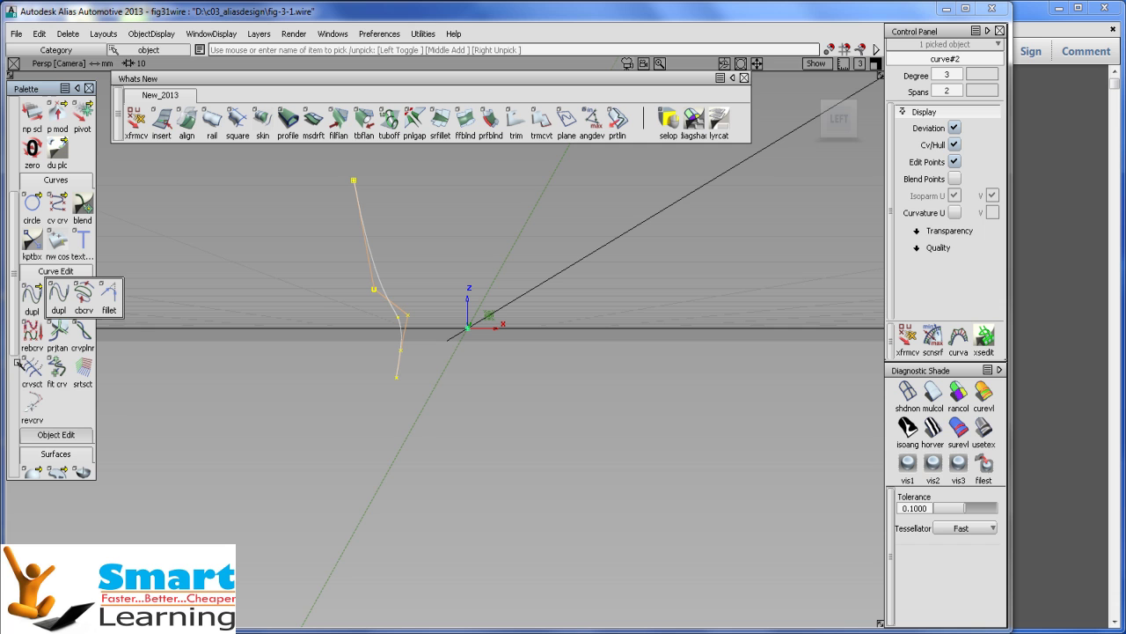
scroll(25, 343, "down", 2)
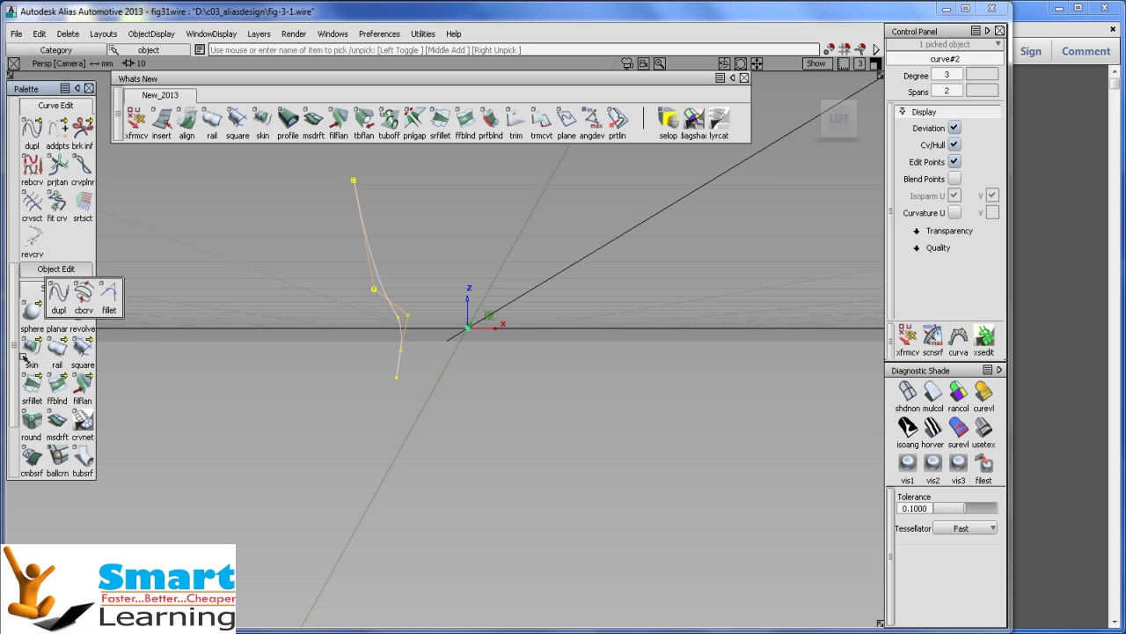
scroll(35, 345, "up", 2)
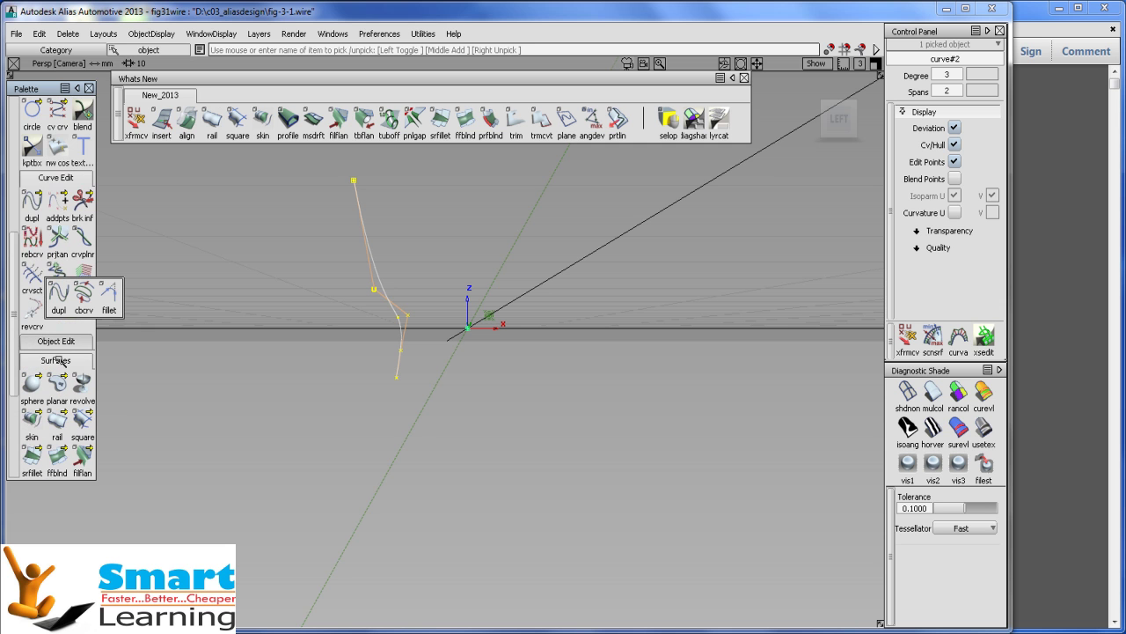
left_click(82, 387)
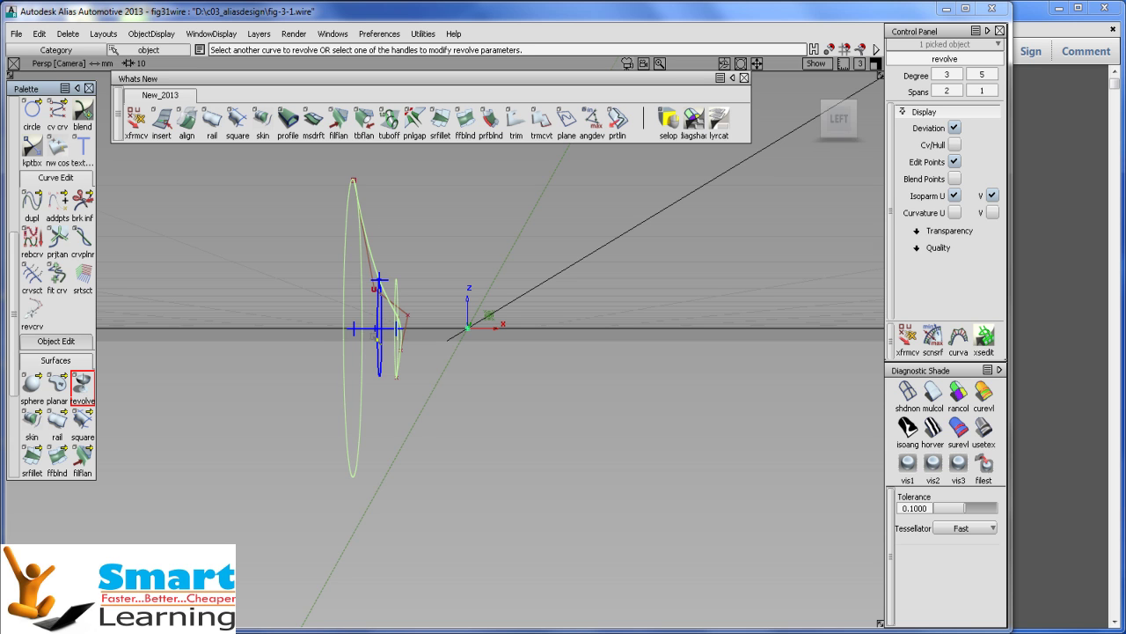
- Set Revolve Control to the Z axis with a 270-degree sweep angle
double_click(84, 389)
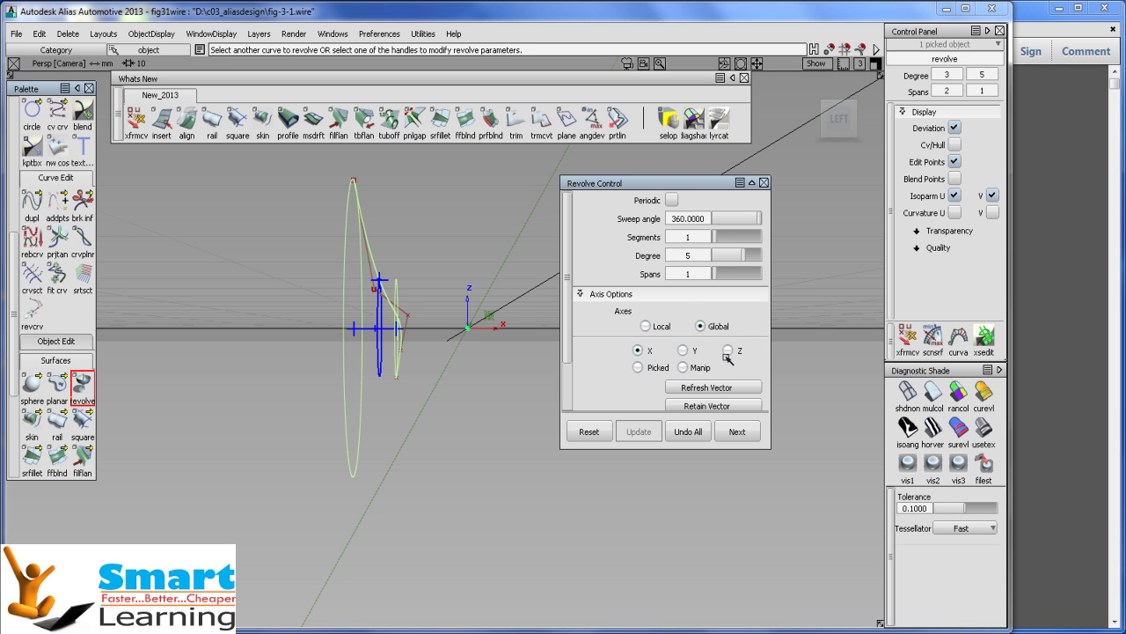
left_click(727, 351)
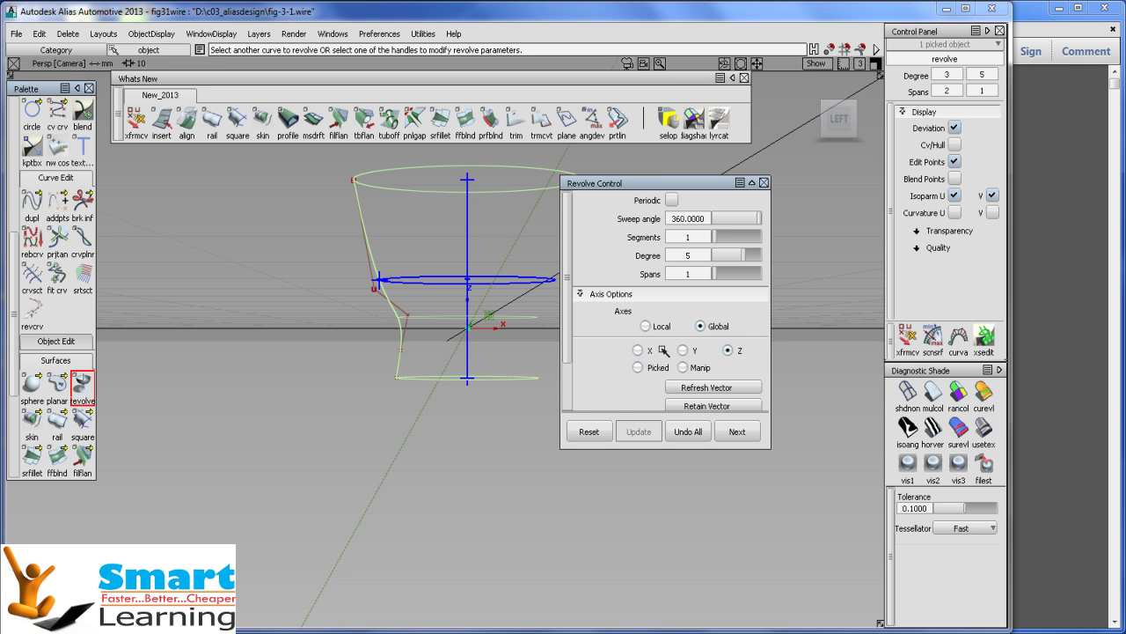
left_click(696, 221)
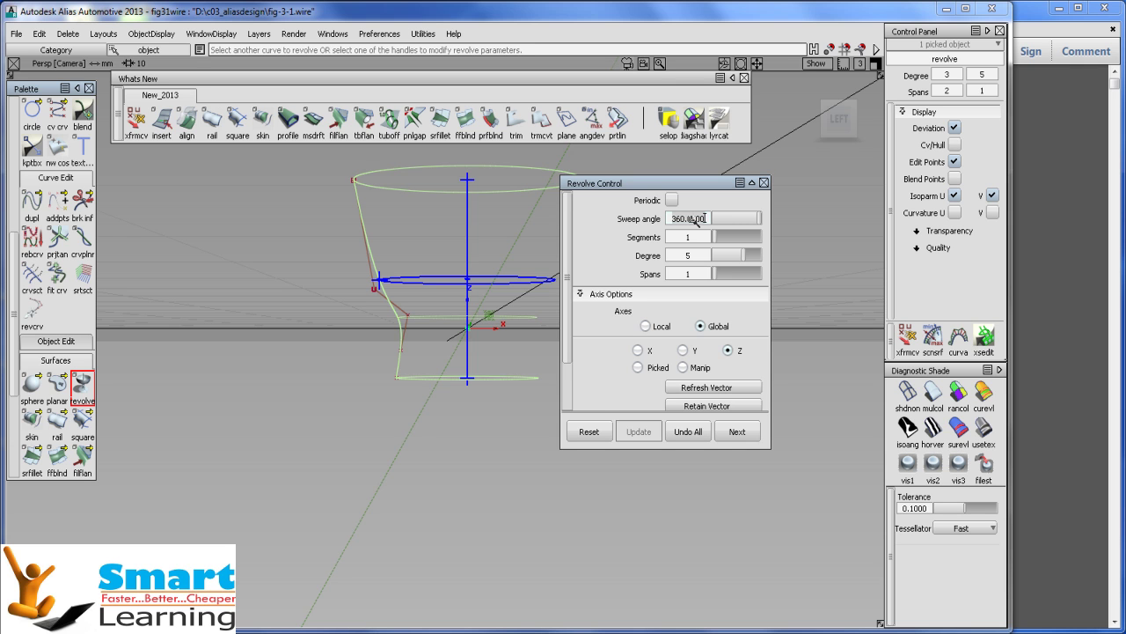
key("BackSpace")
key("BackSpace")
key("BackSpace")
key("BackSpace")
key("BackSpace")
key("BackSpace")
key("BackSpace")
key("BackSpace")
type("270")
key("Return")
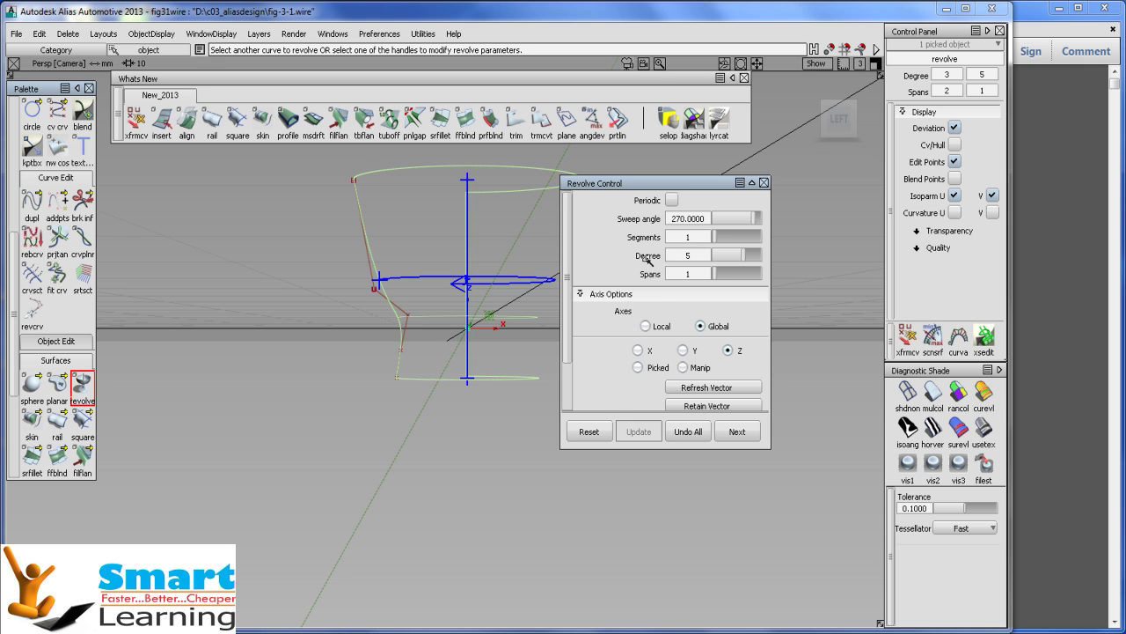
- Set the revolve's segment count to 24, after briefly trying 4
left_click(701, 237)
type("4")
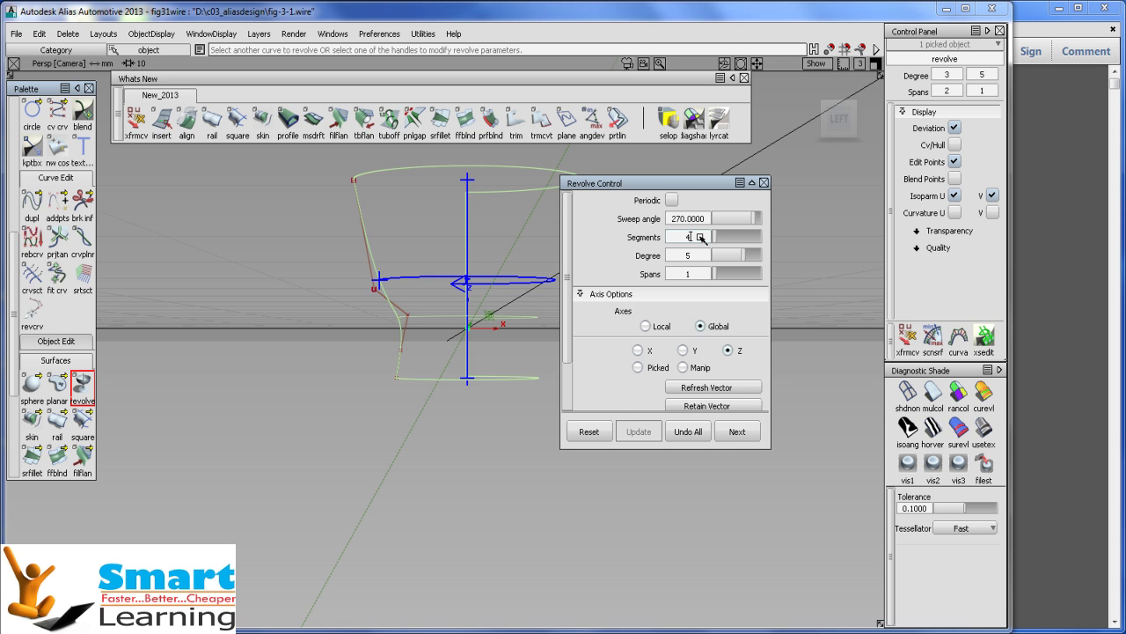
key("Return")
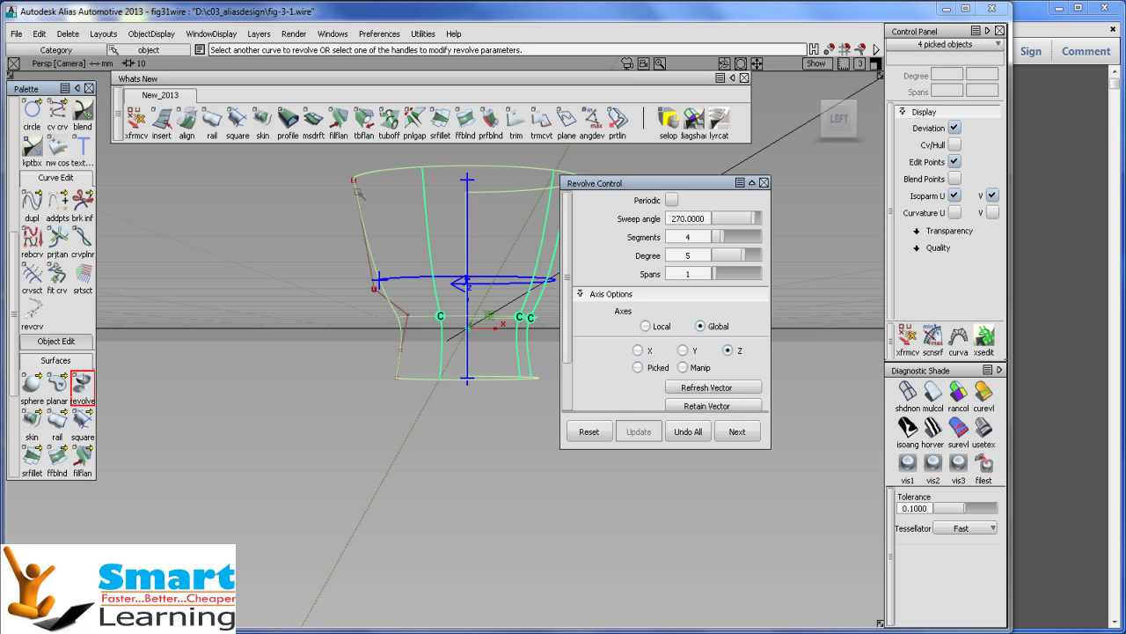
left_click_drag(609, 187, 733, 190)
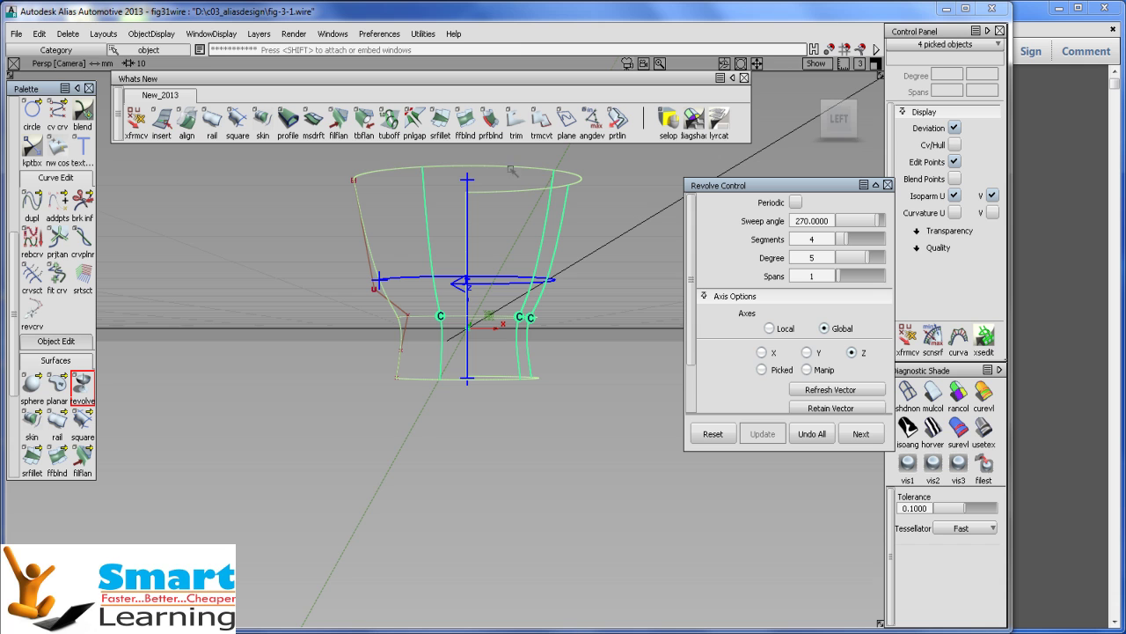
left_click(817, 240)
type("24")
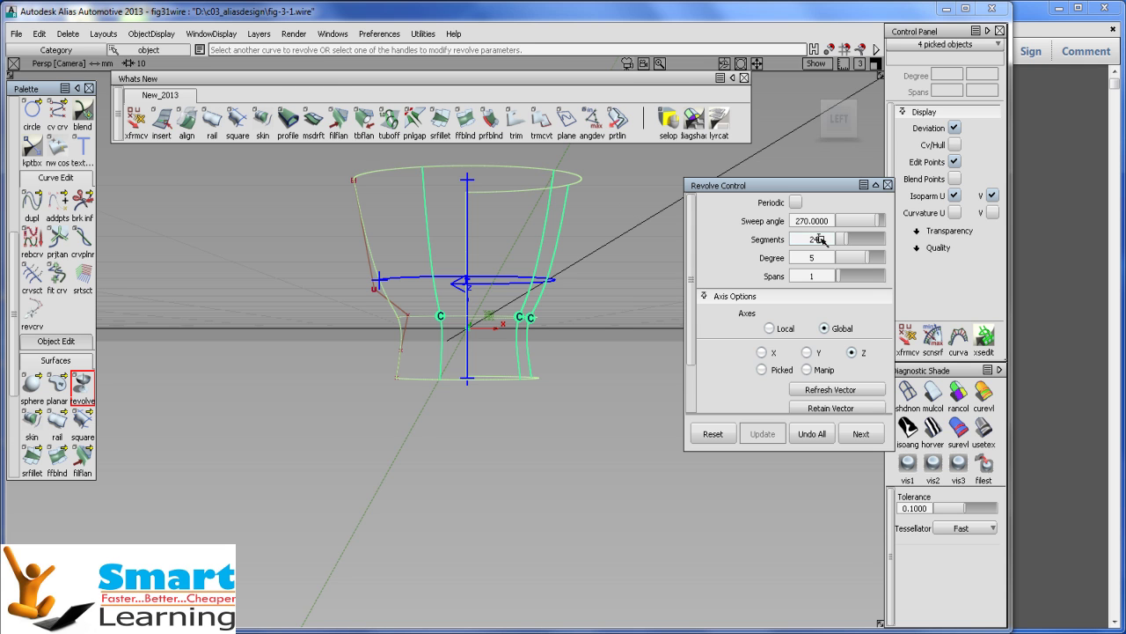
key("Return")
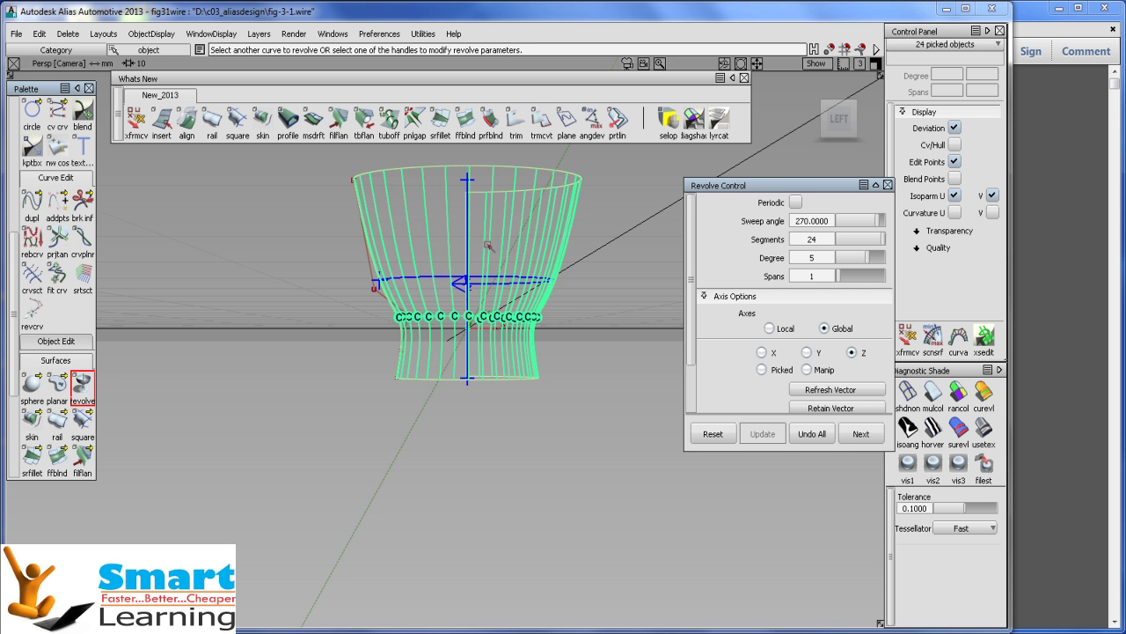
- Set the revolved surface to 5 spans and degree 7
scroll(418, 327, "up", 2)
scroll(418, 328, "up", 5)
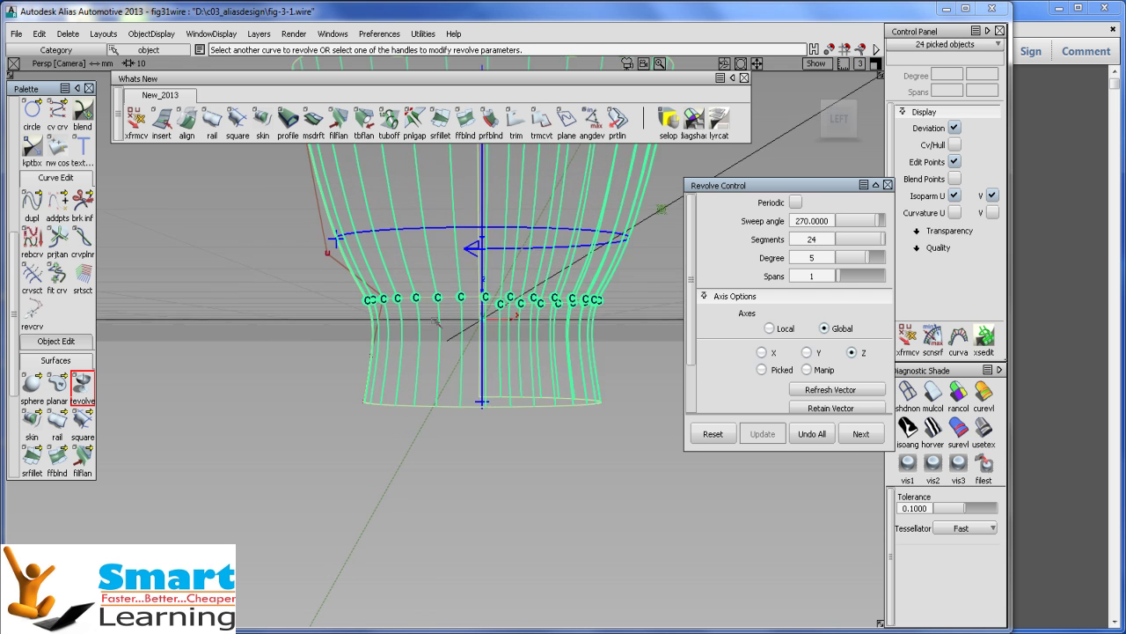
scroll(432, 387, "down", 5)
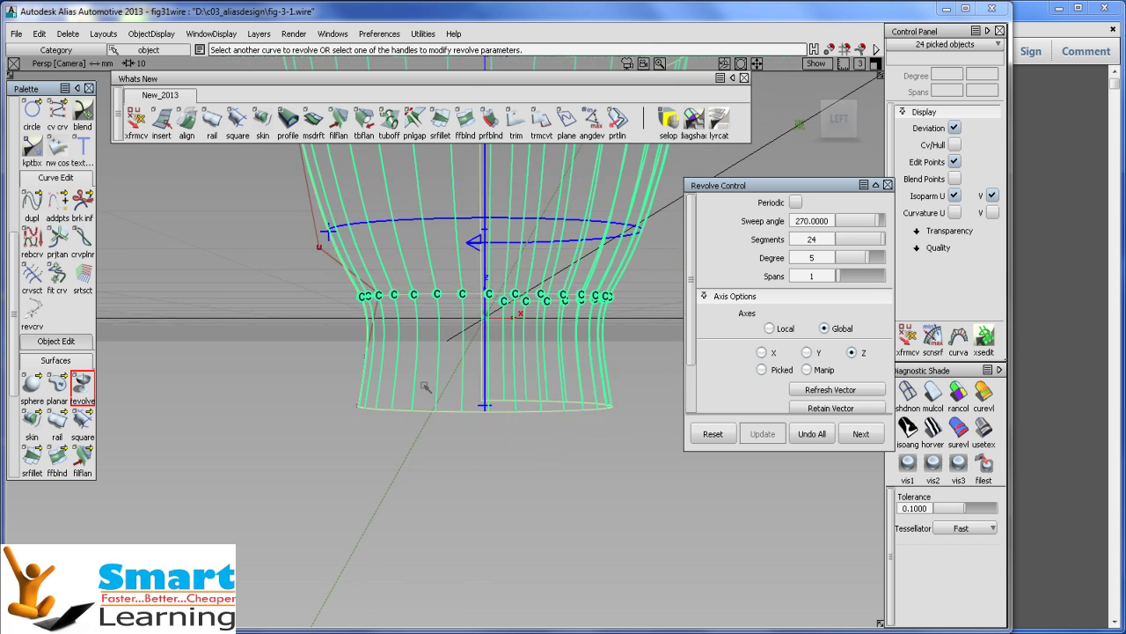
scroll(440, 385, "down", 1)
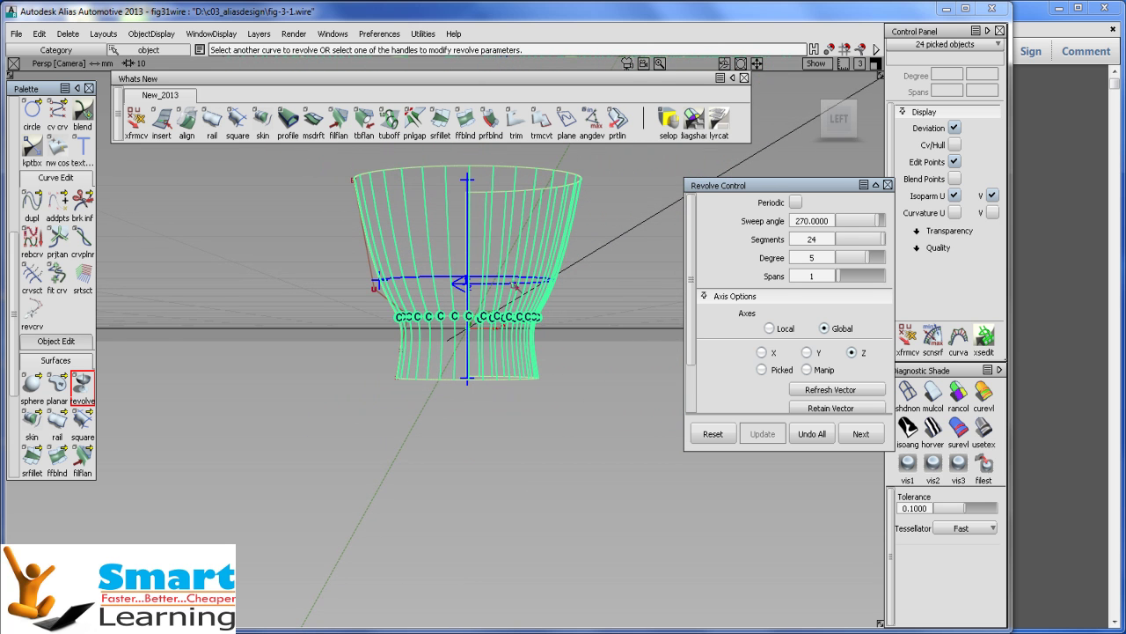
left_click(816, 277)
type("10")
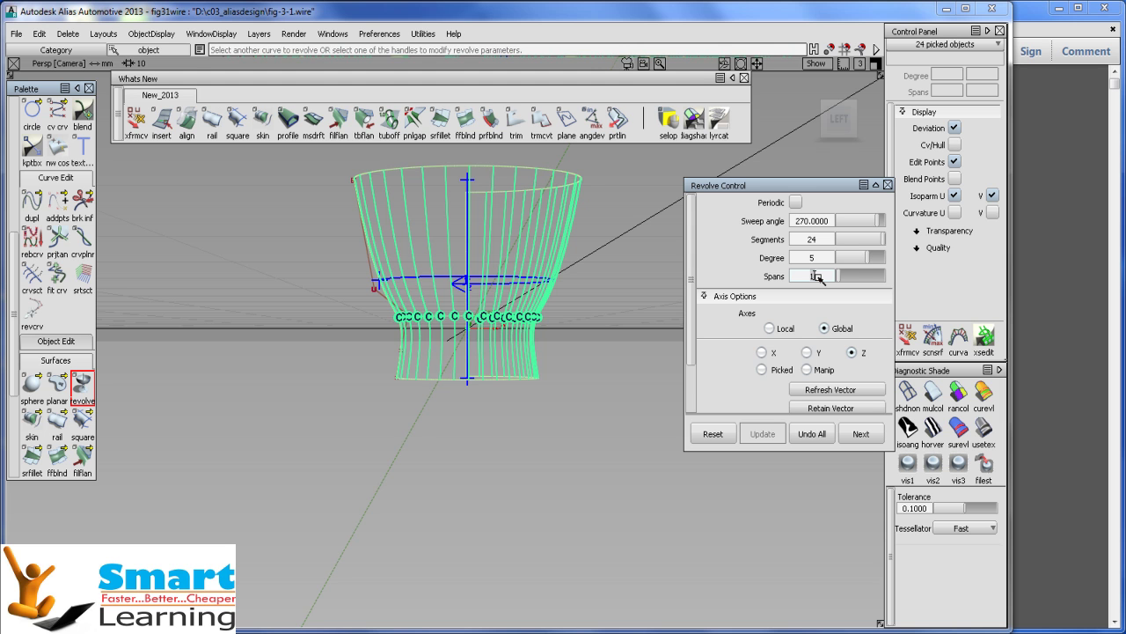
key("BackSpace")
key("BackSpace")
type("5")
key("Return")
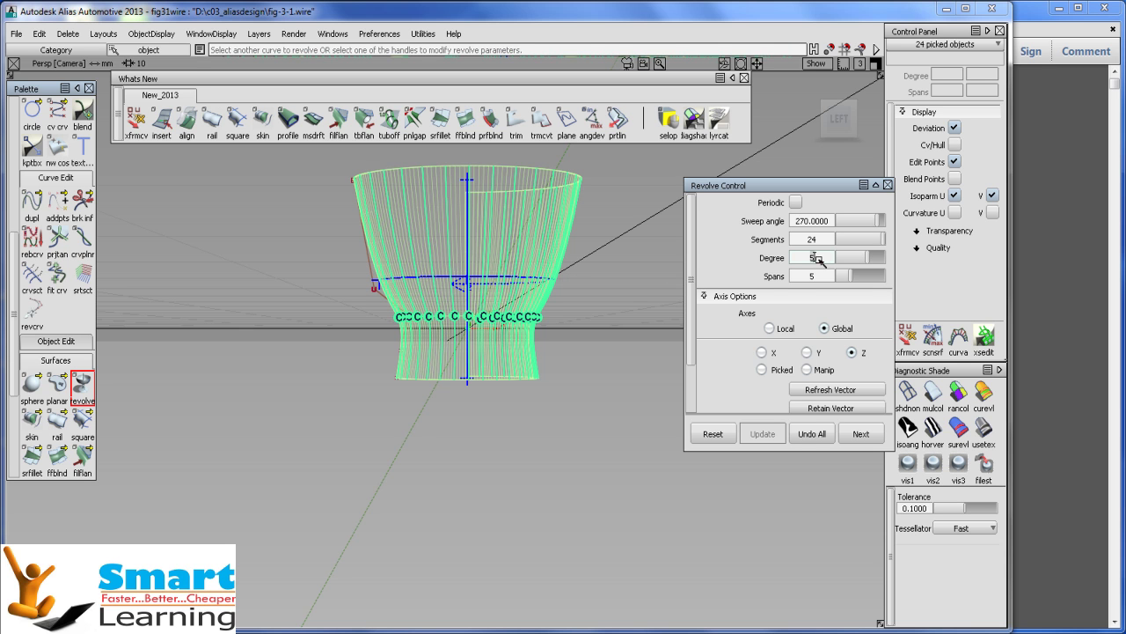
key("BackSpace")
type("7")
key("Return")
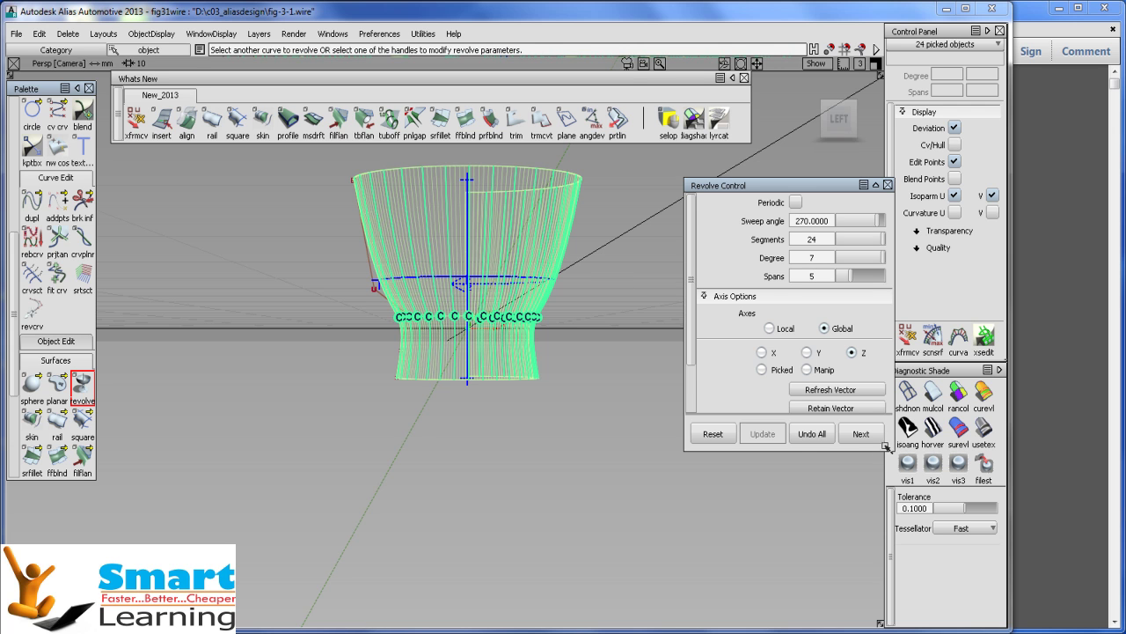
- Close Revolve Control, keeping the surface, and switch to usetex textured shading
left_click(861, 432)
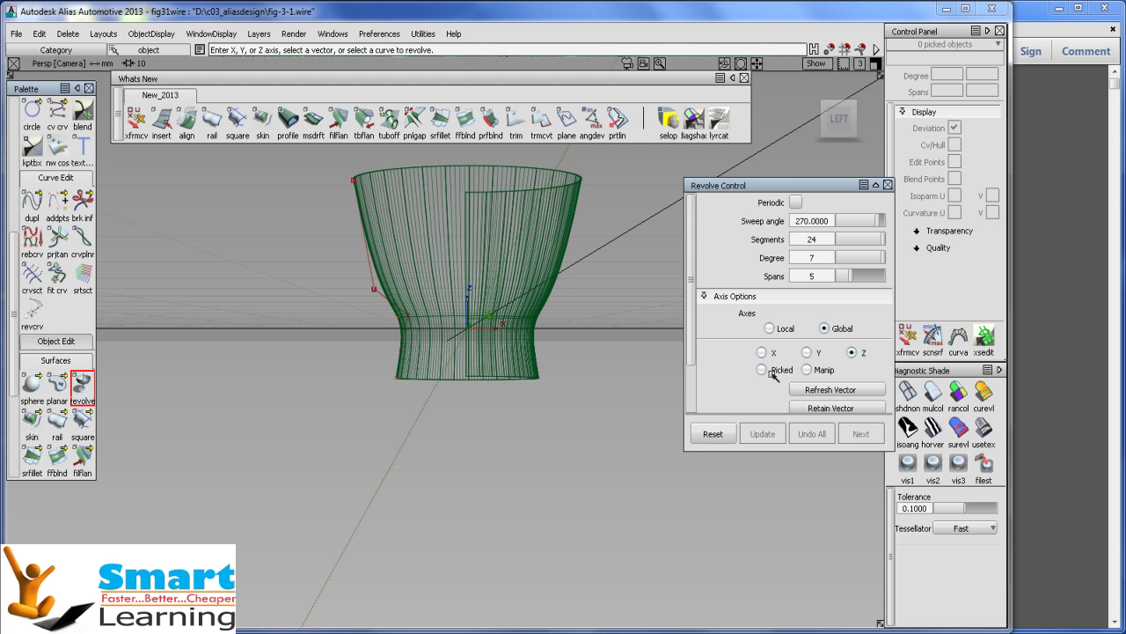
left_click(888, 185)
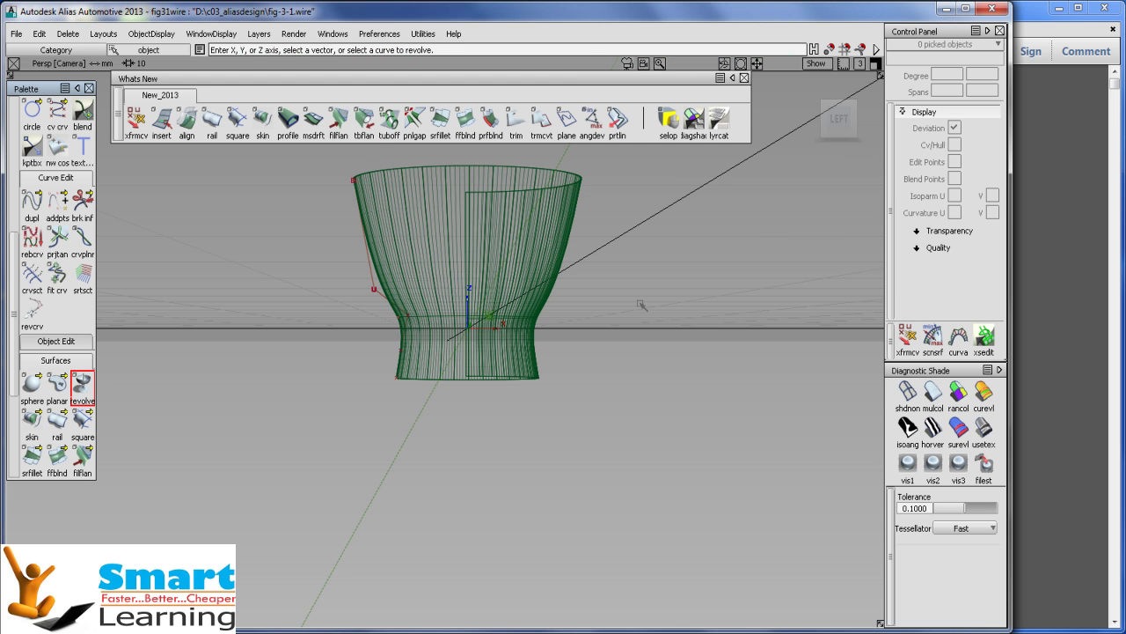
right_click_drag(597, 305, 677, 337, "alt+shift")
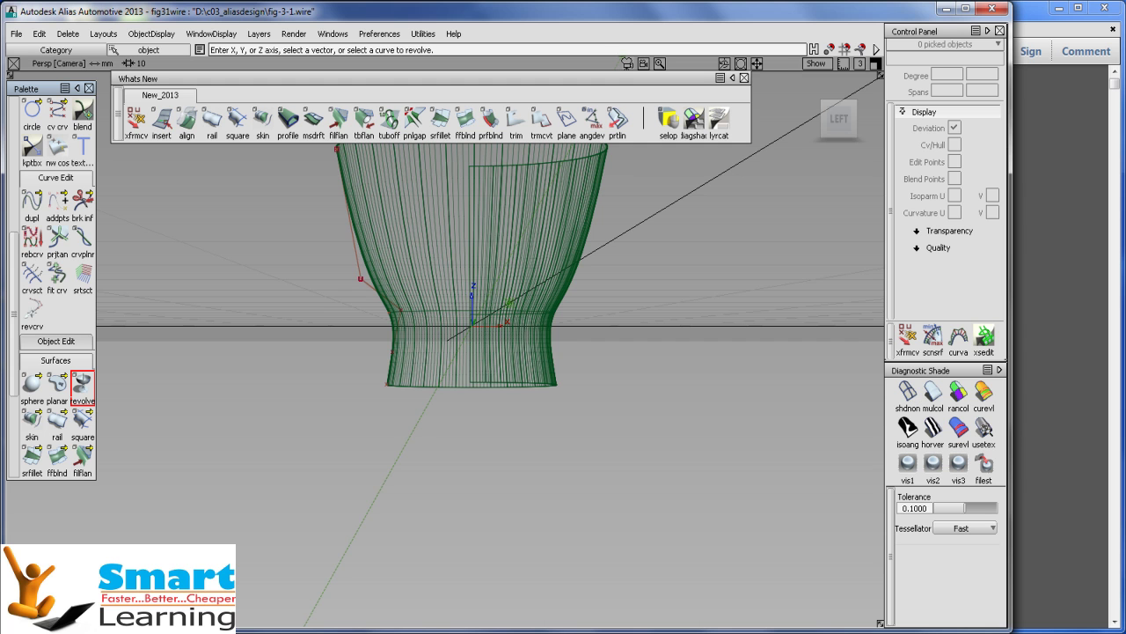
left_click(984, 429)
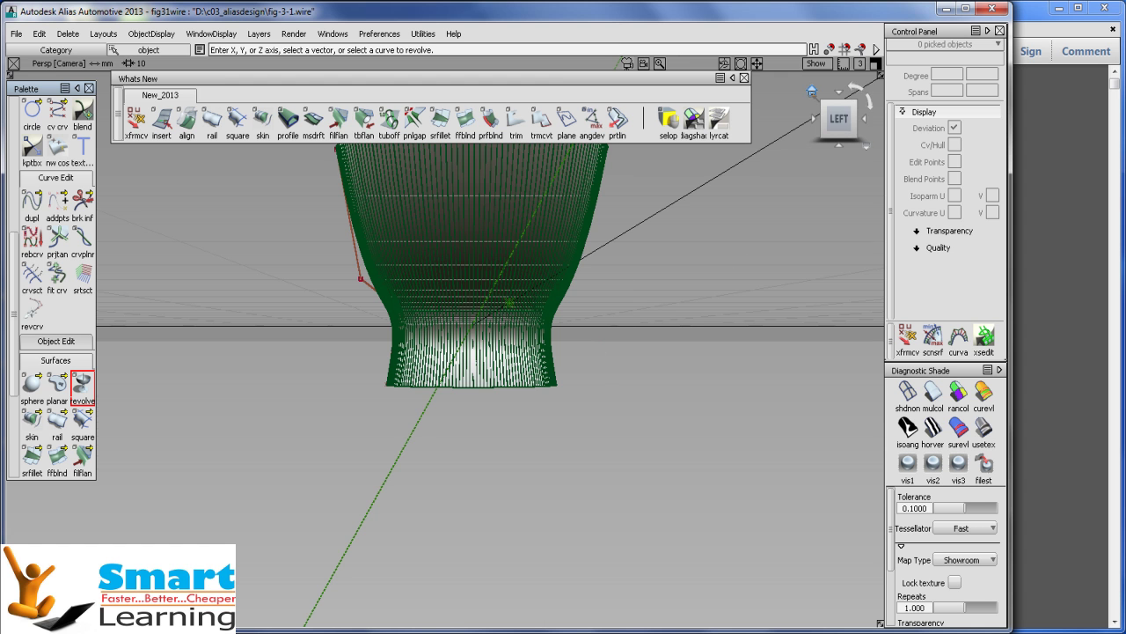
- Return to the home view, frame all, and zoom in closer on the vase
left_click(812, 91)
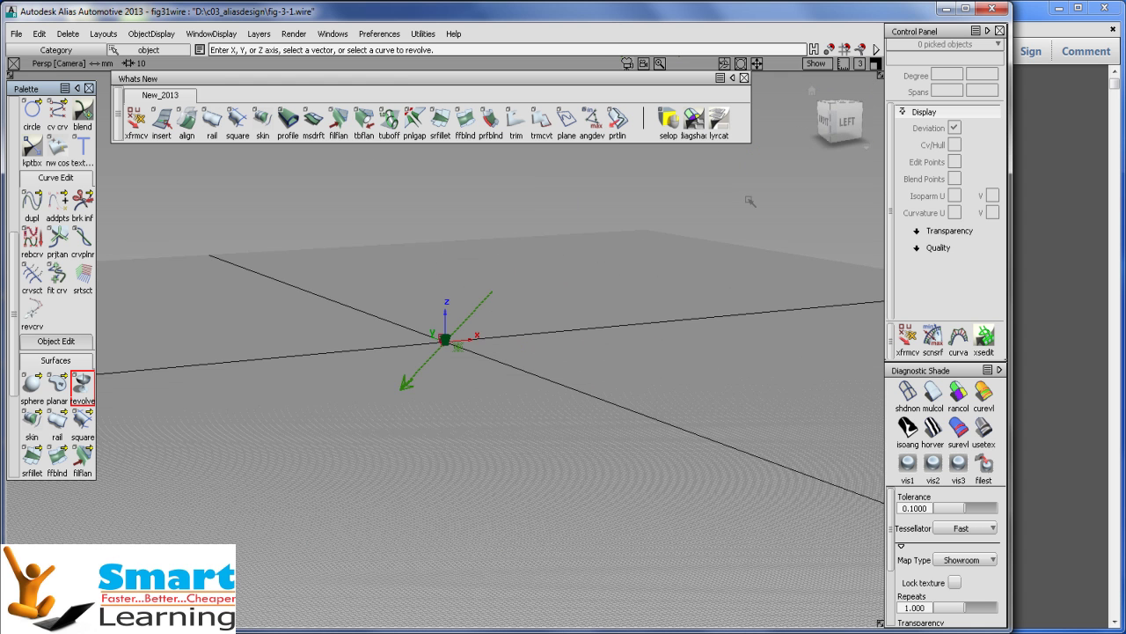
mouse_move(751, 202)
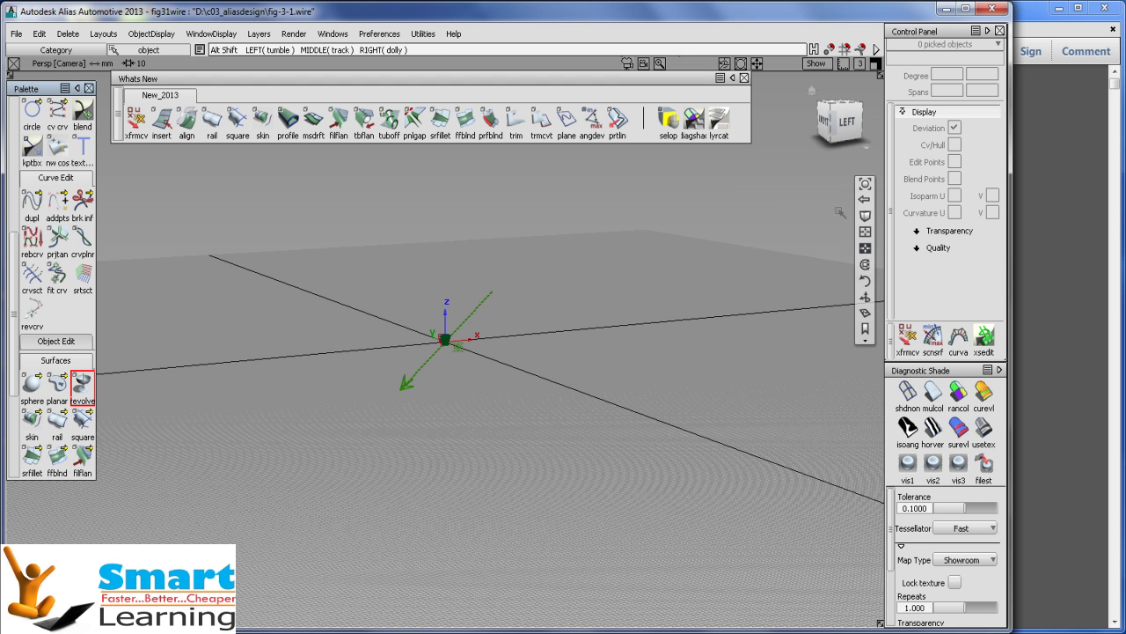
left_click(866, 188)
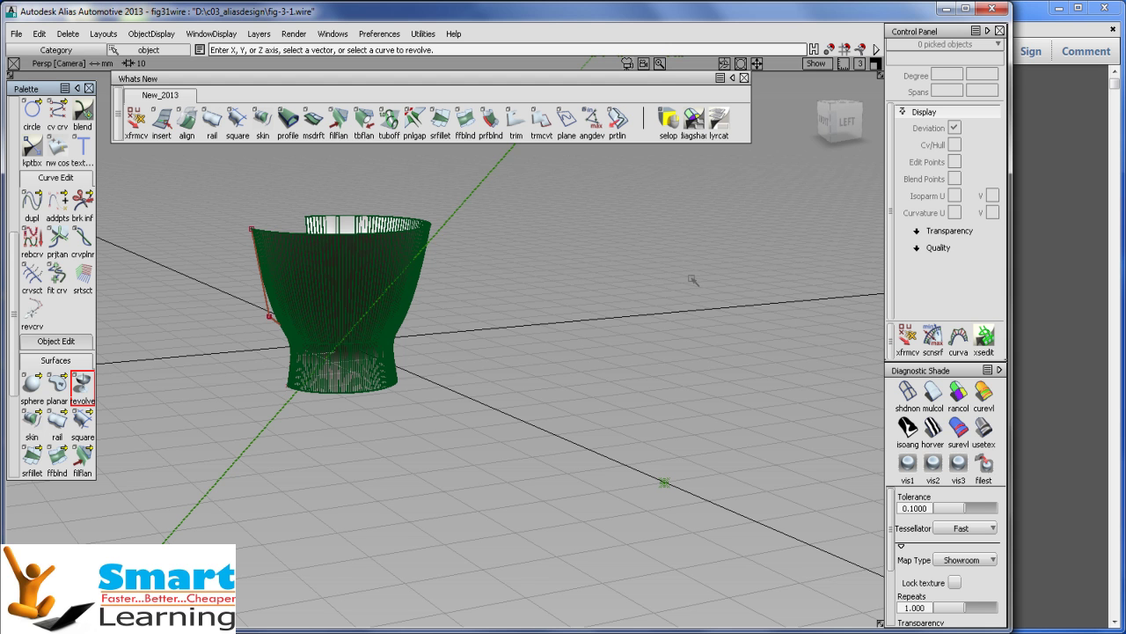
left_click_drag(384, 314, 439, 306, "alt+shift")
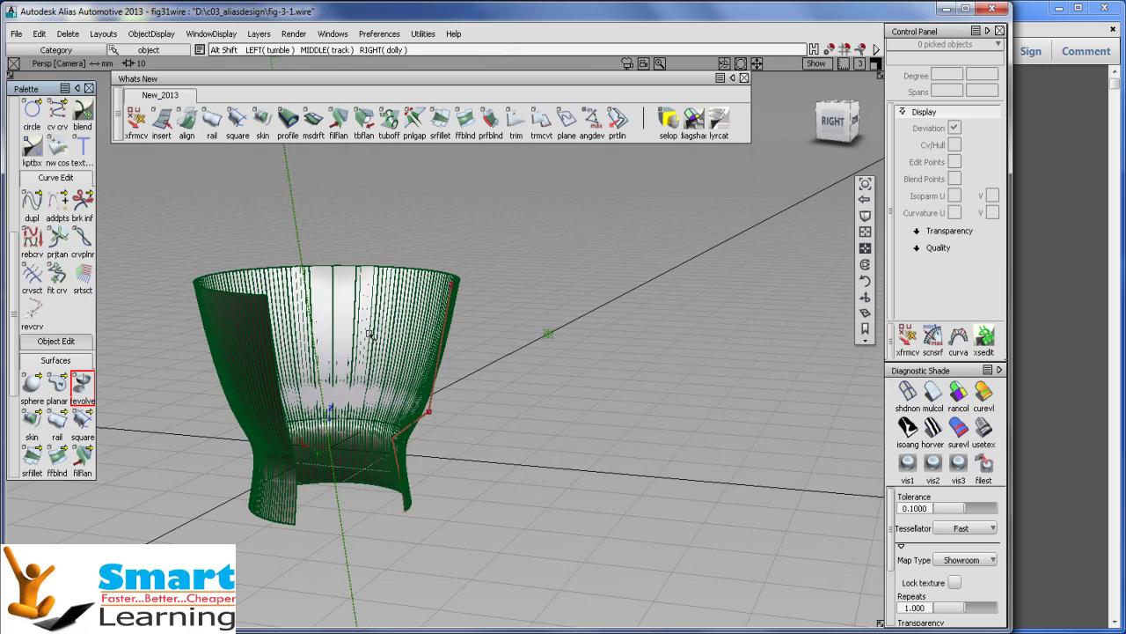
middle_click_drag(370, 335, 401, 328, "alt+shift")
right_click_drag(400, 328, 444, 264, "alt+shift")
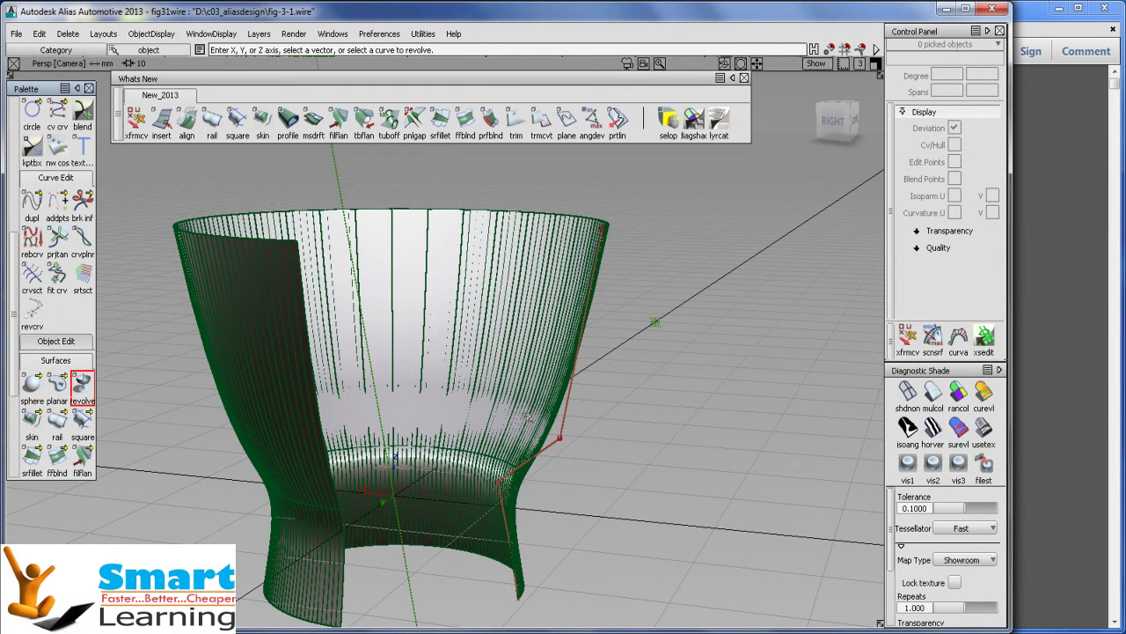
scroll(15, 256, "up", 10)
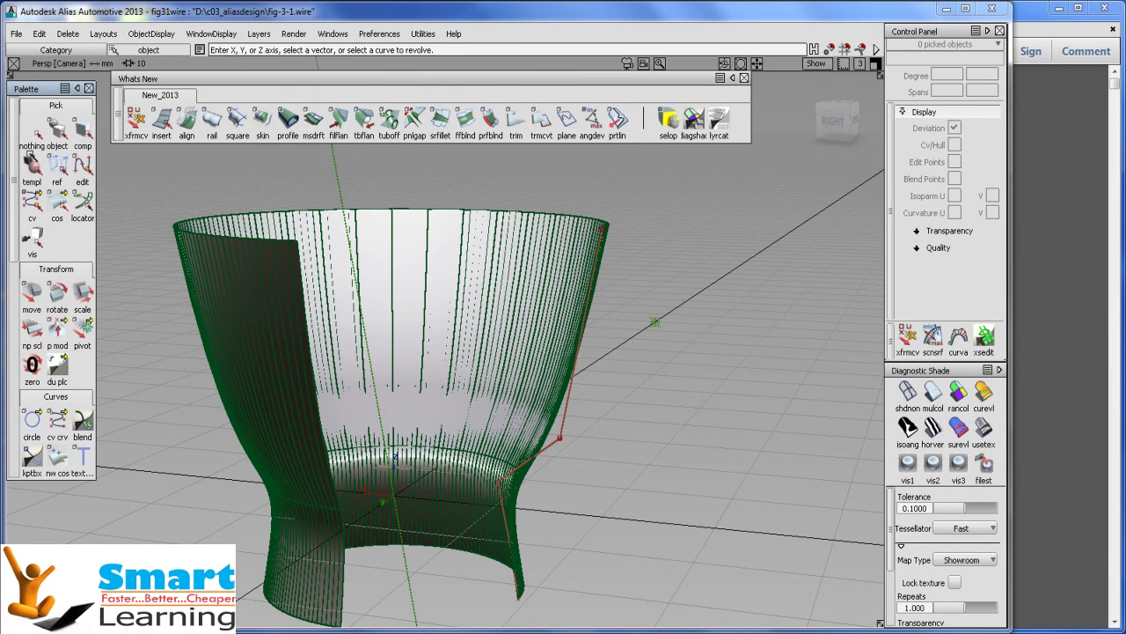
- Pick the vase object to check its degree and spans
left_click(58, 134)
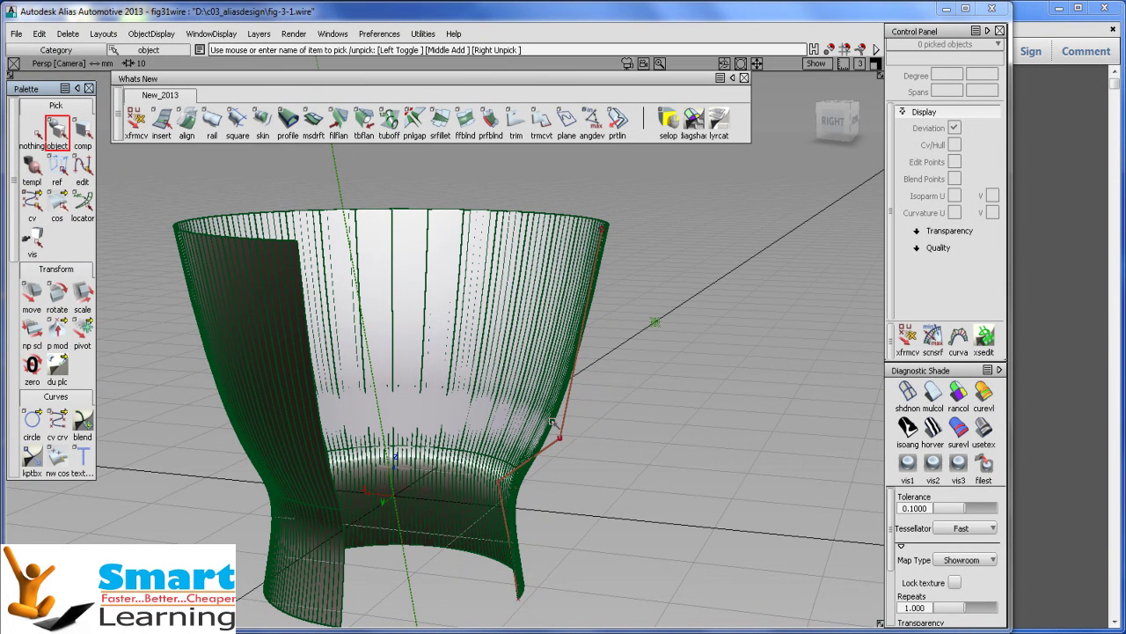
left_click(562, 428)
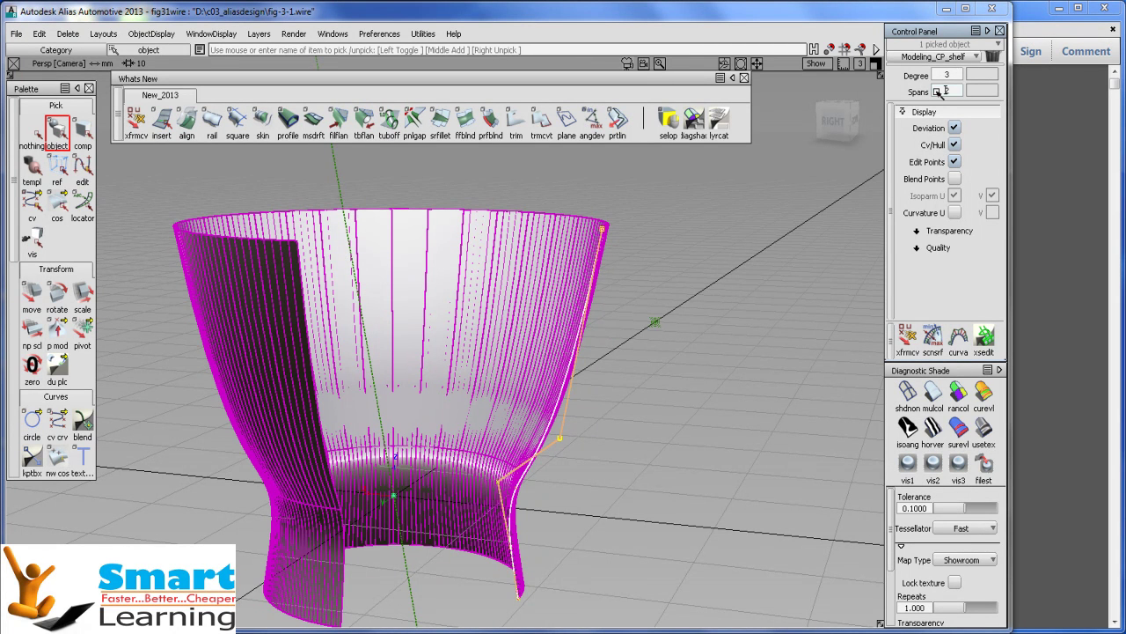
right_click_drag(660, 438, 144, 161, "alt+shift")
- Open the fig-3-2 file from File > Open
left_click(20, 36)
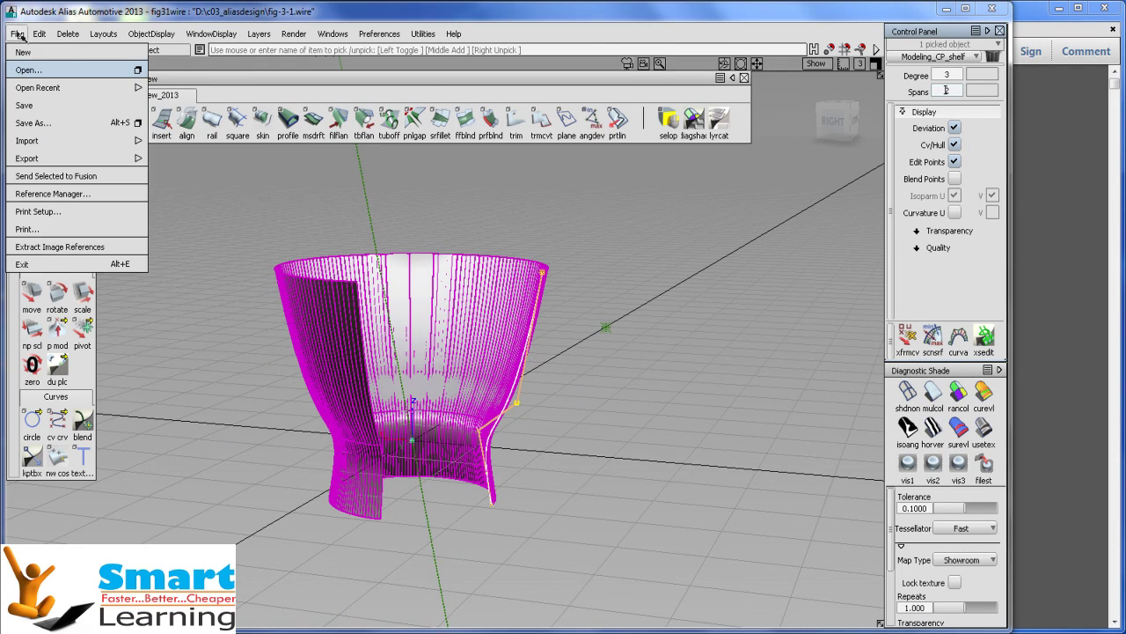
left_click(44, 70)
left_click(148, 214)
double_click(150, 214)
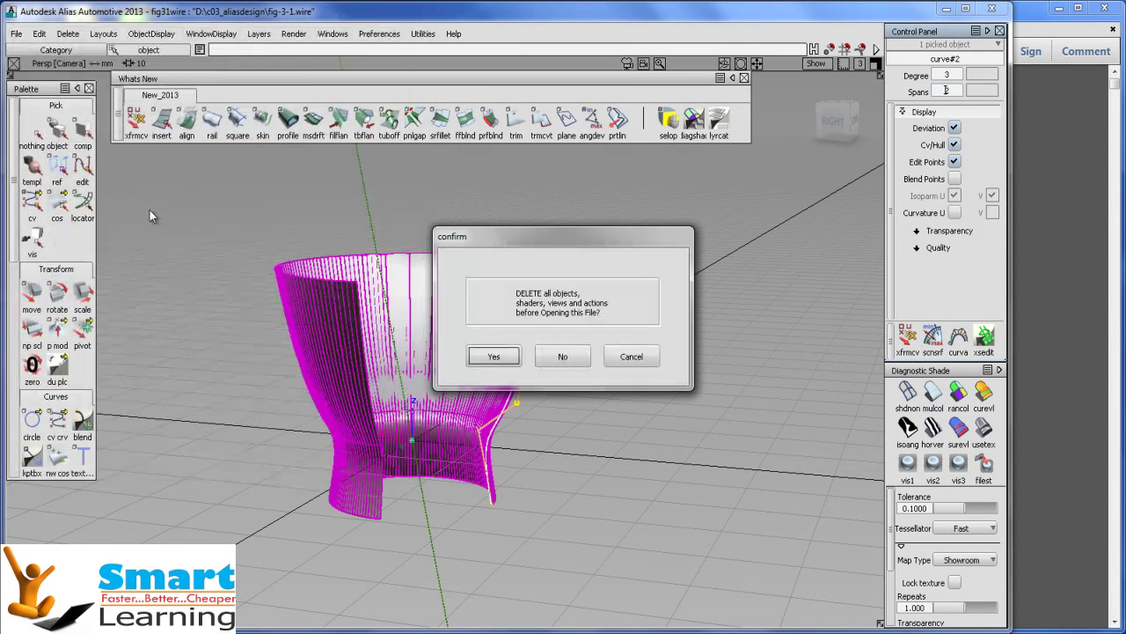
- Confirm clearing the scene and pick fig-3-2's revolved vase, showing degree 3 and 8 spans
left_click(508, 357)
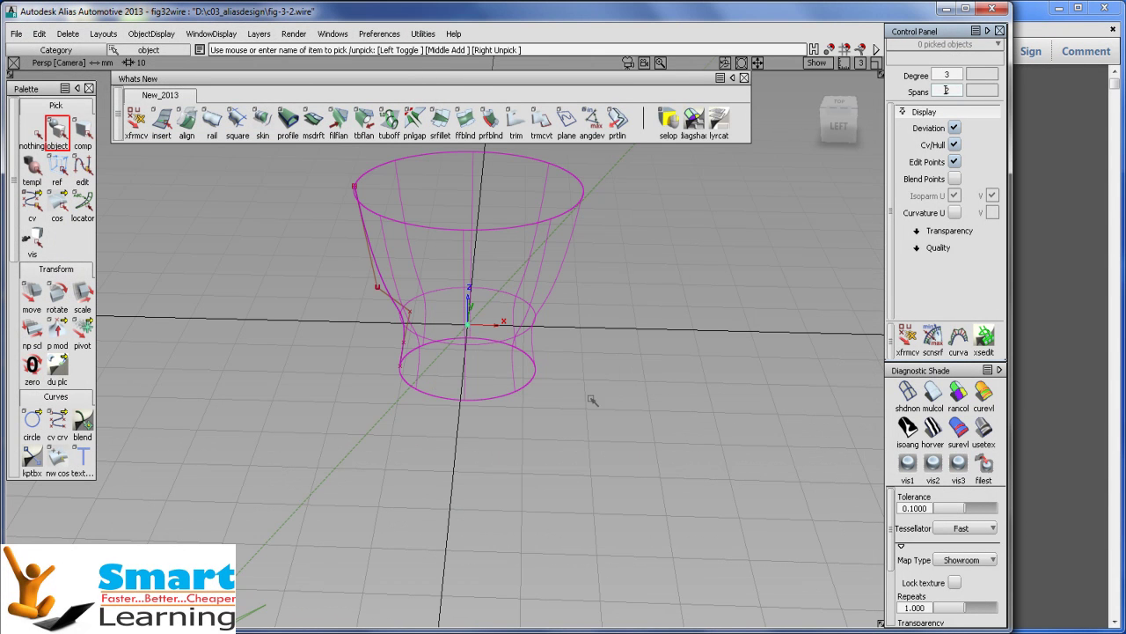
left_click_drag(581, 396, 452, 402, "alt+shift")
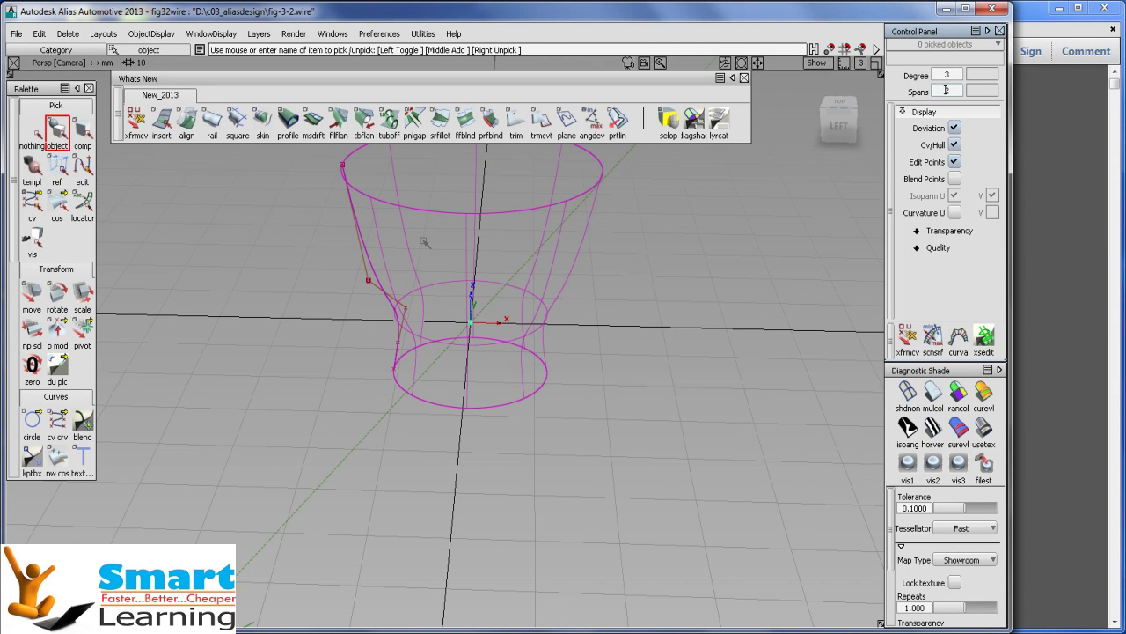
left_click(411, 211)
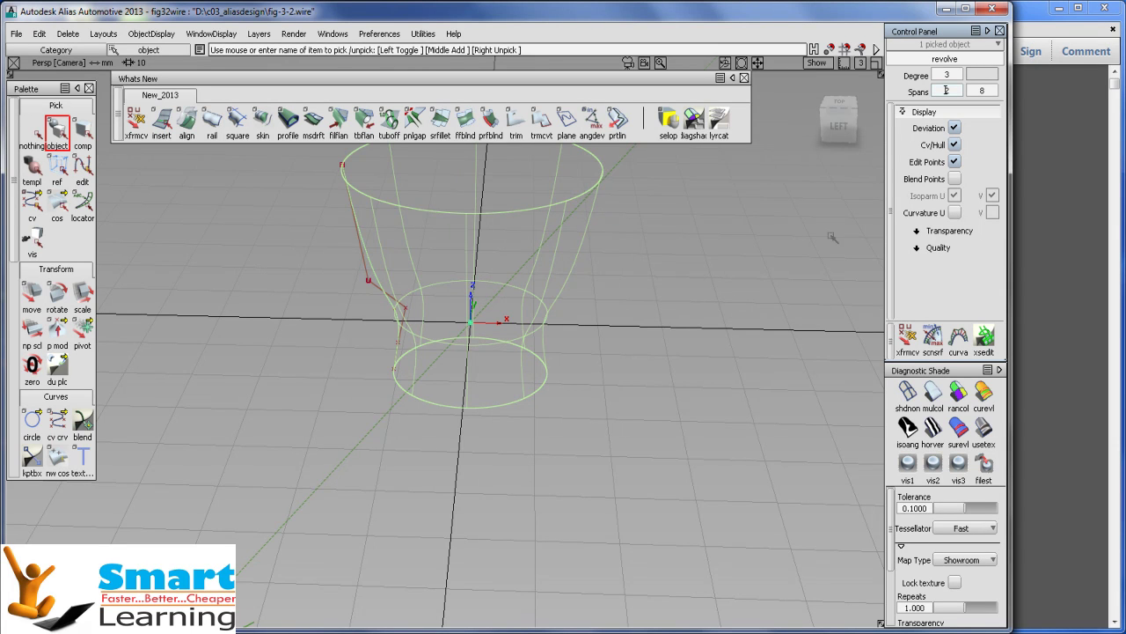
- Open fig-3-4, replacing the current scene, and pick its revolved vase
left_click(16, 33)
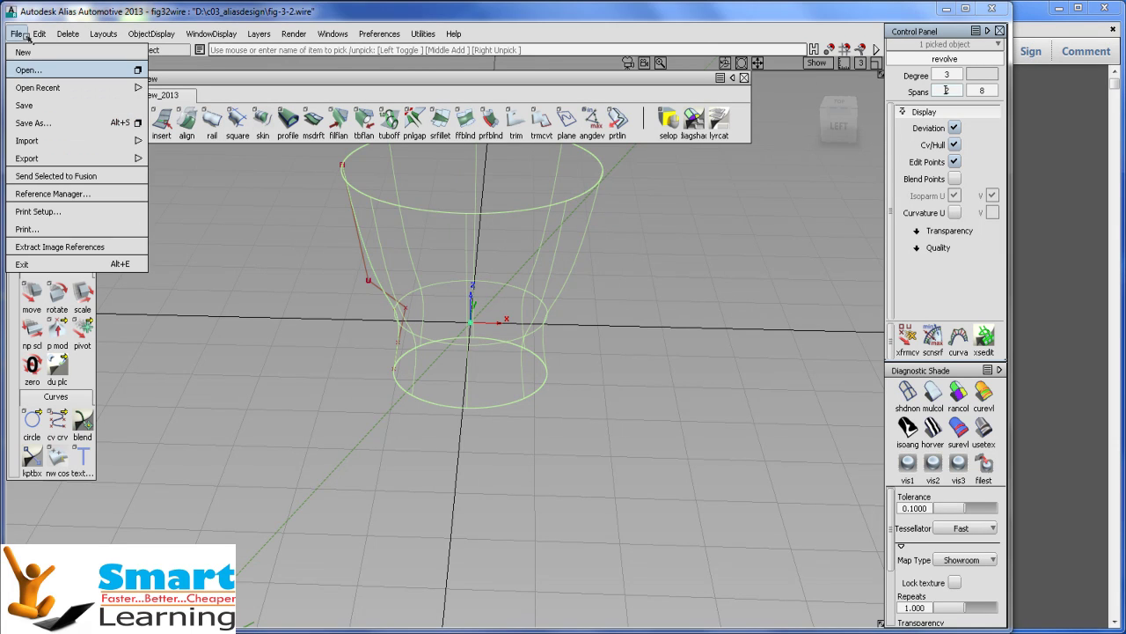
left_click(37, 72)
double_click(121, 221)
left_click(495, 356)
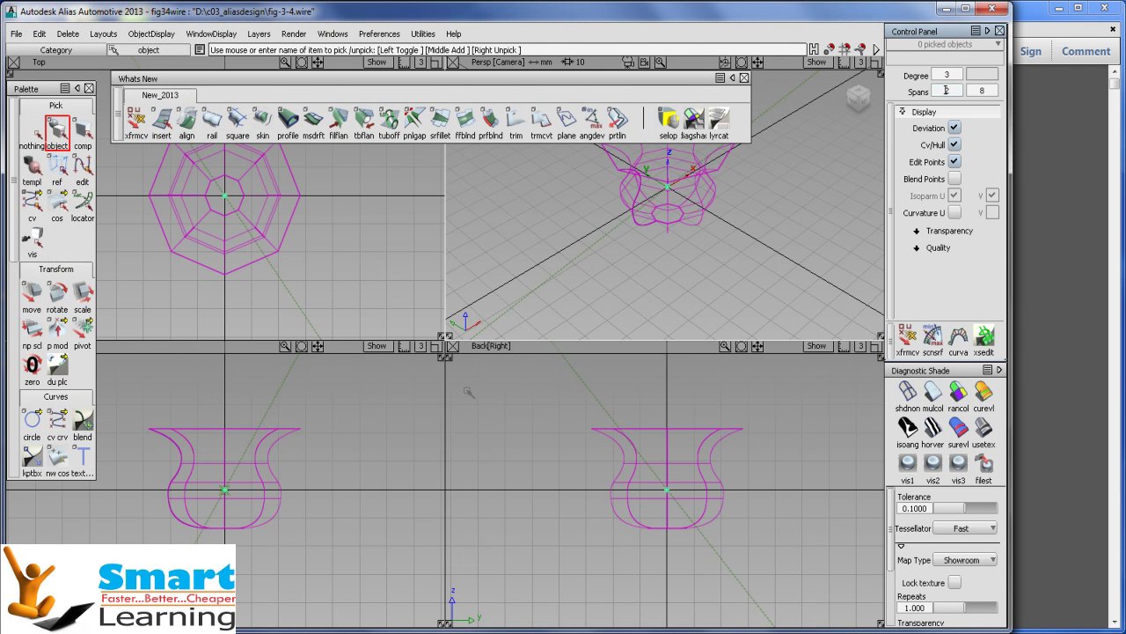
left_click(282, 249)
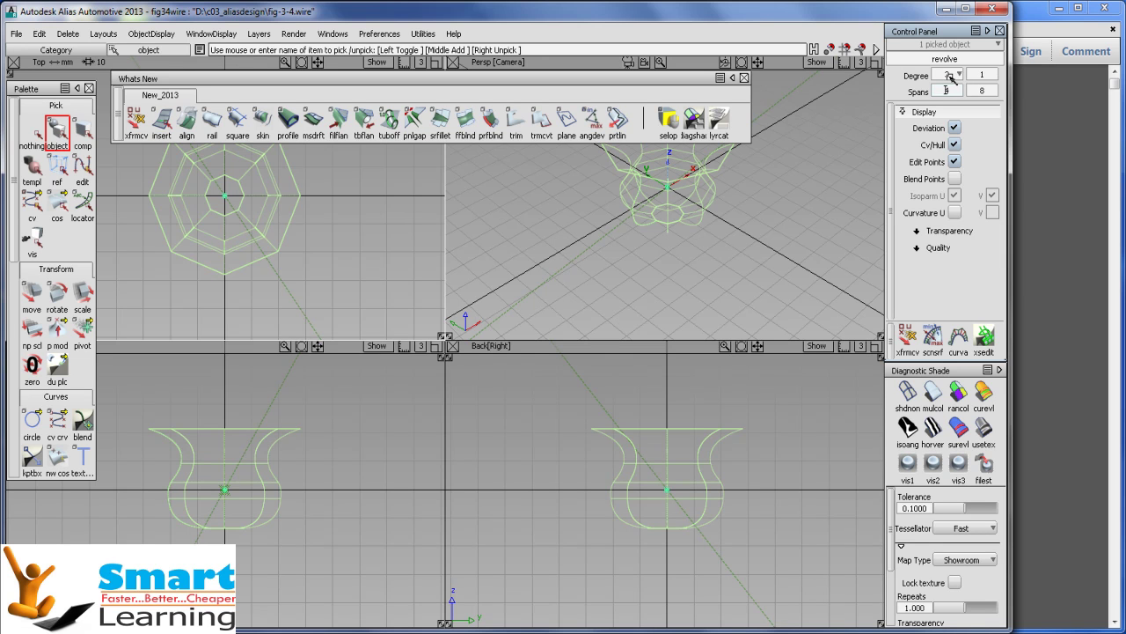
- Change the vase's V degree to 5
left_click(994, 76)
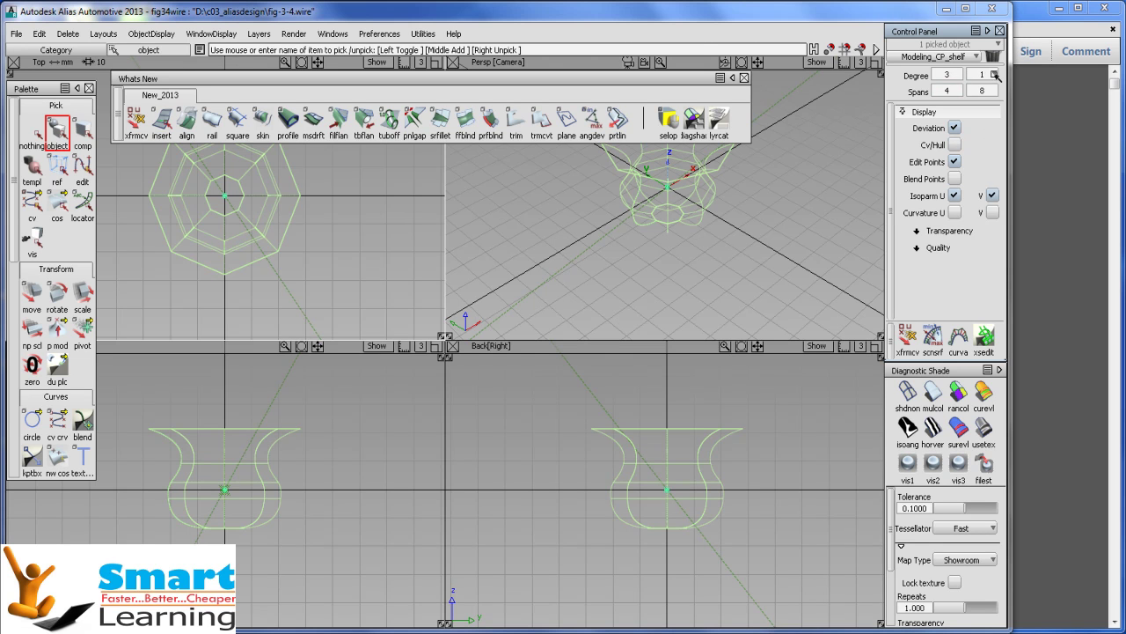
left_click(991, 217)
left_click(985, 76)
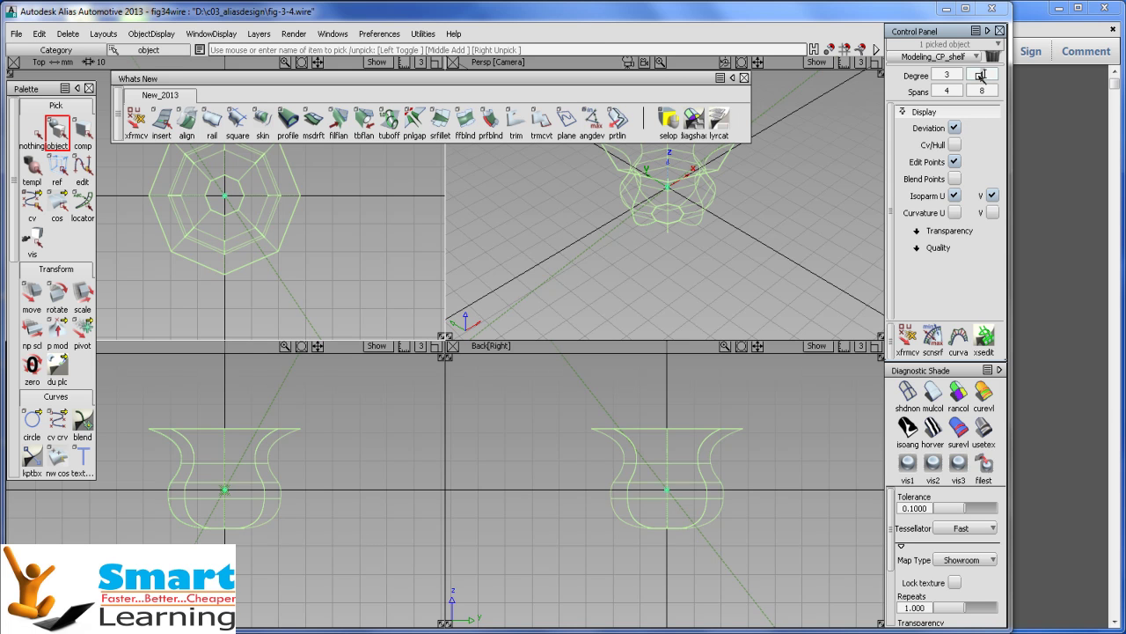
type("5")
key("Return")
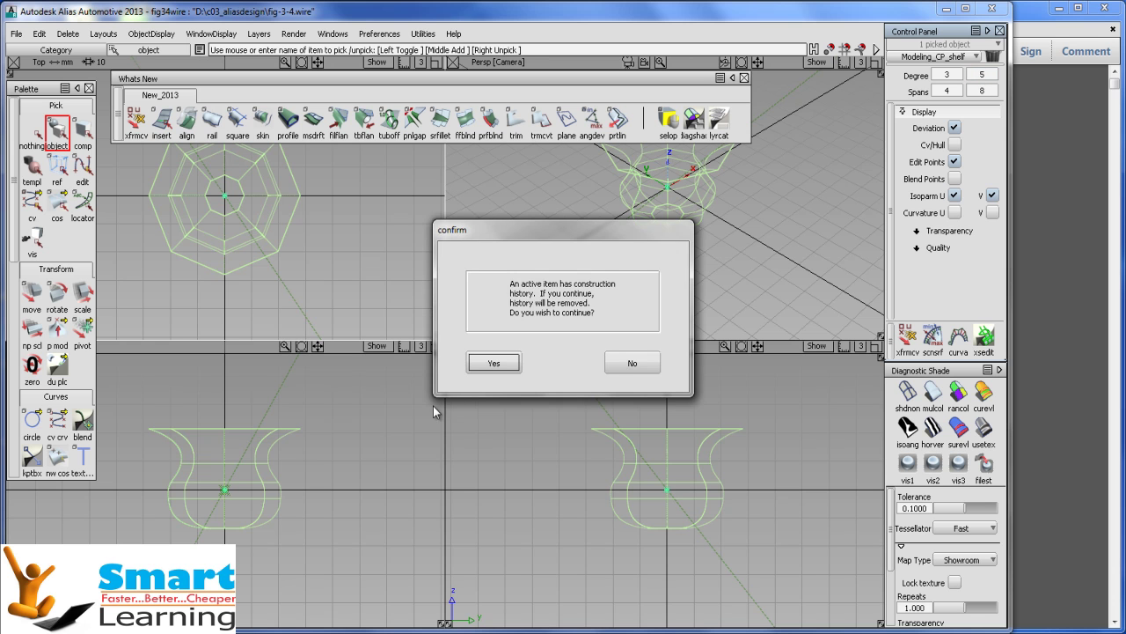
- Accept removing construction history and set the vase's U degree to 9
left_click(493, 362)
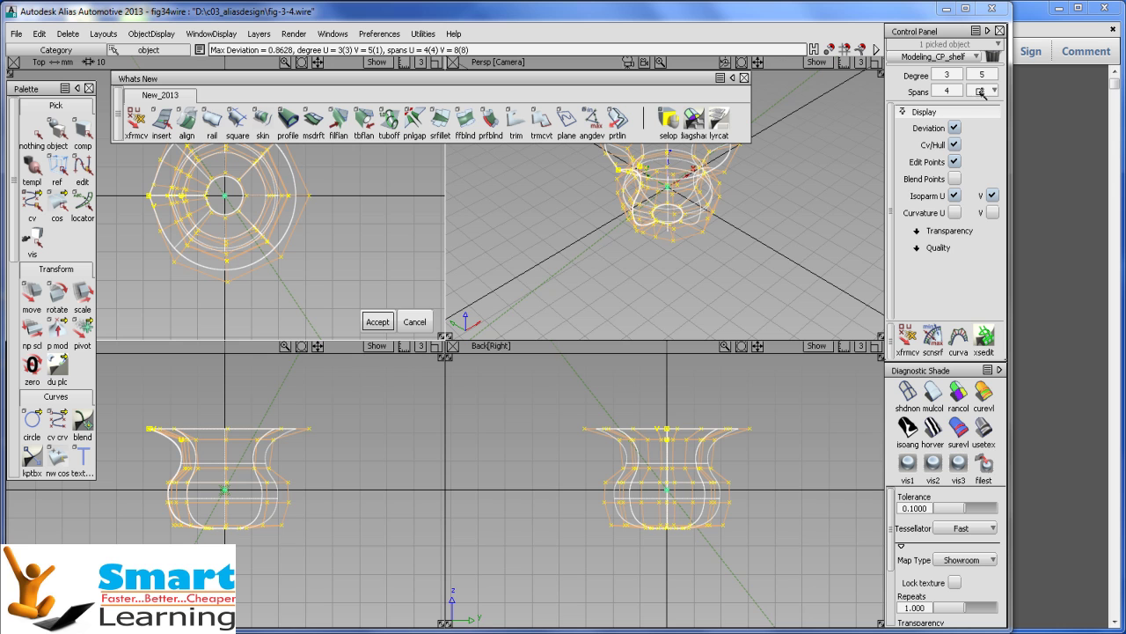
left_click(959, 75)
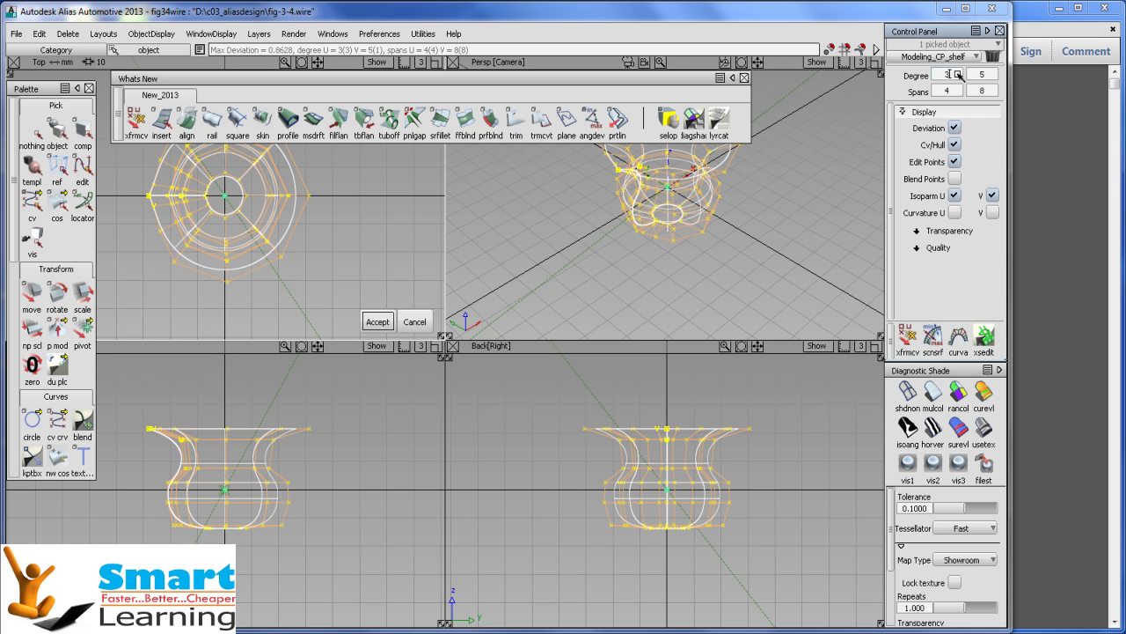
key("BackSpace")
type("9")
key("Return")
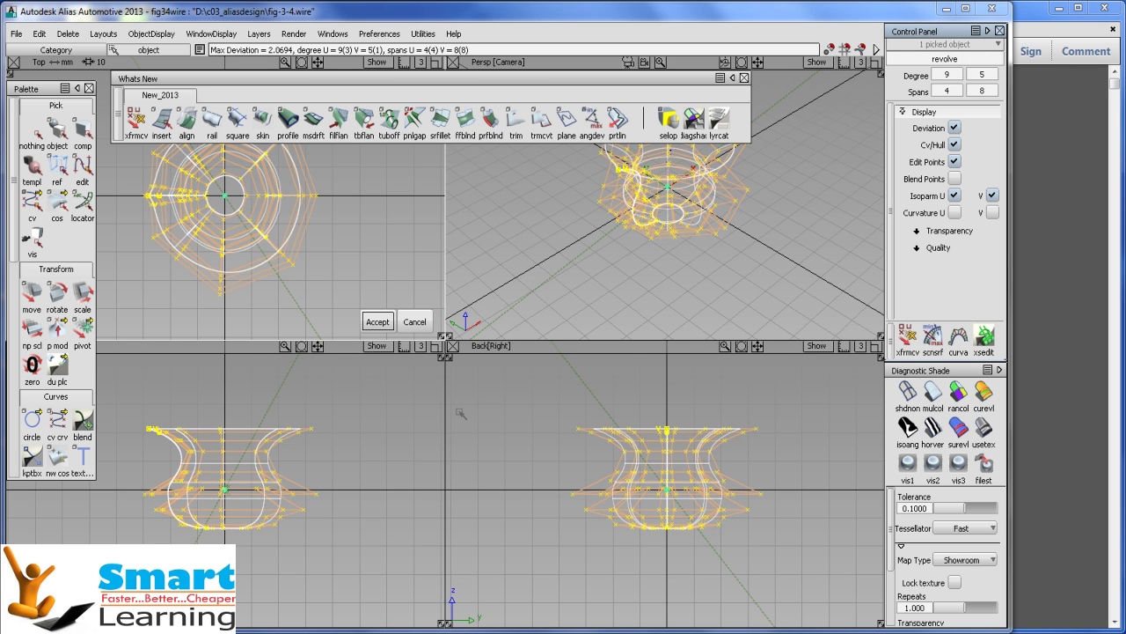
- Activate the Persp view and select the U span value of 4 for replacement
left_click(495, 257)
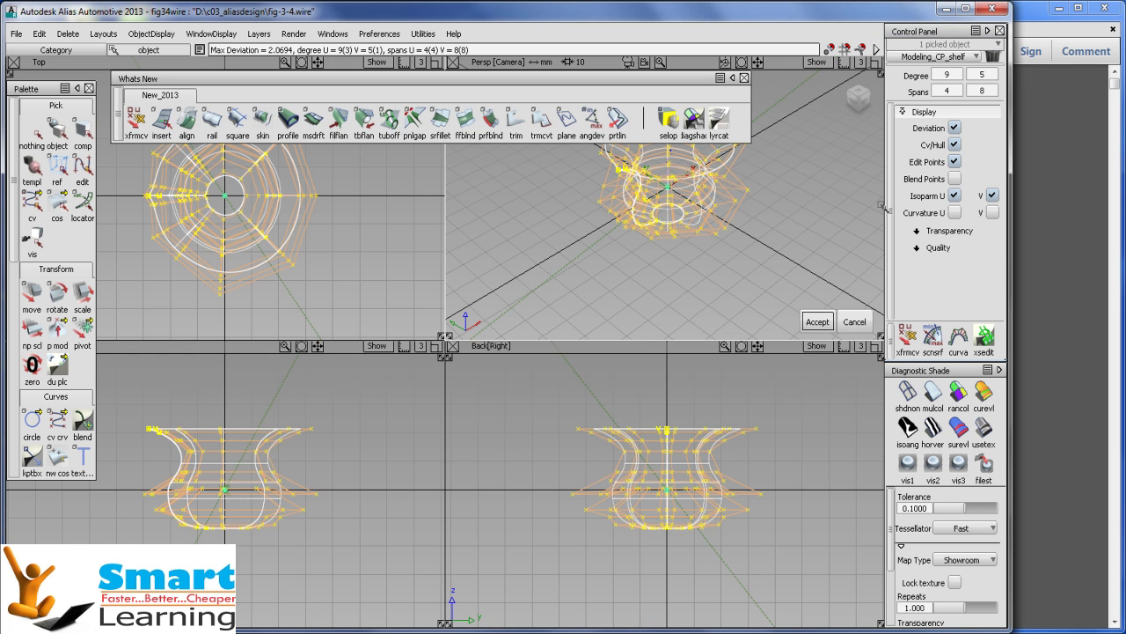
left_click(955, 75)
left_click(951, 91)
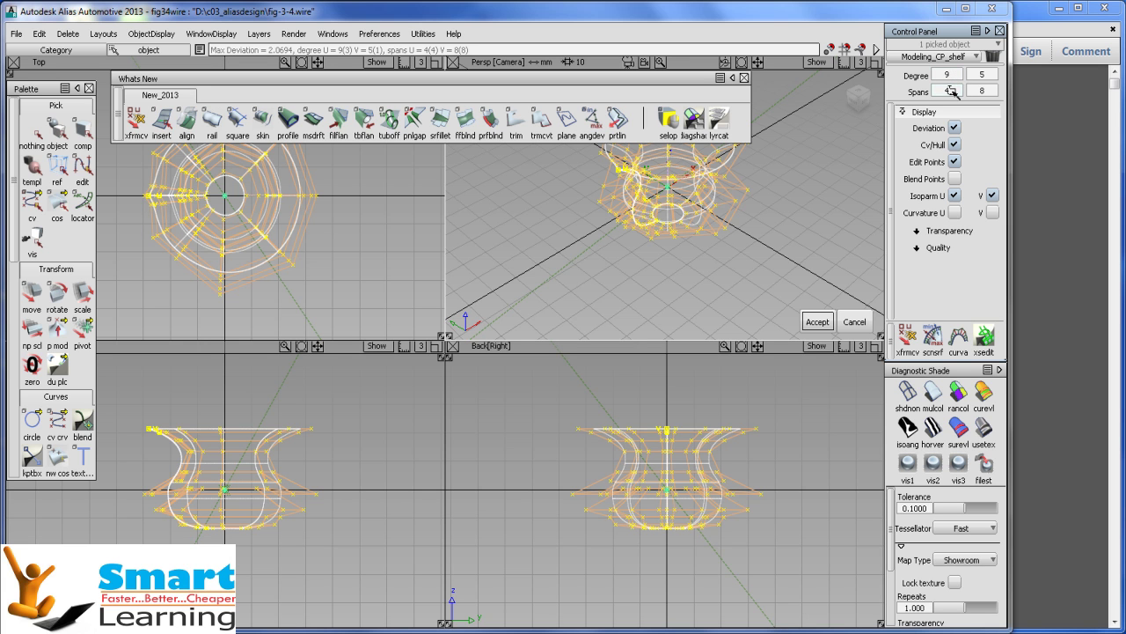
double_click(946, 91)
- Enter 10 U spans, rebuilding the vase at degree 9×5 with 10×8 spans
type("10")
key("Return")
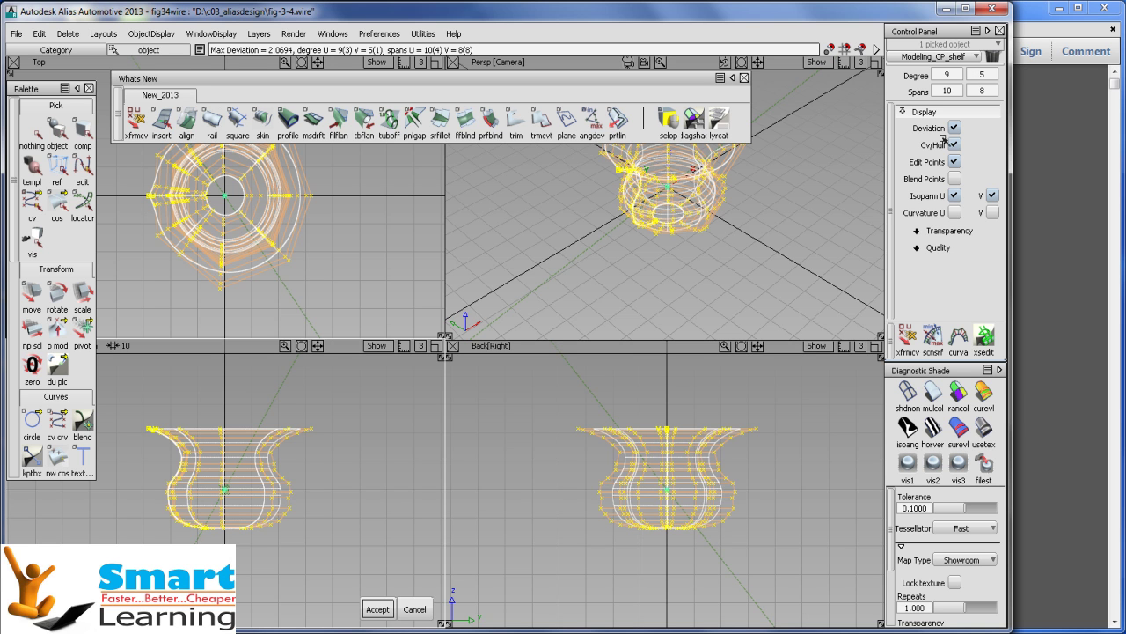
- Open fig-3-6, discarding the current vase scene
left_click(16, 34)
left_click(33, 76)
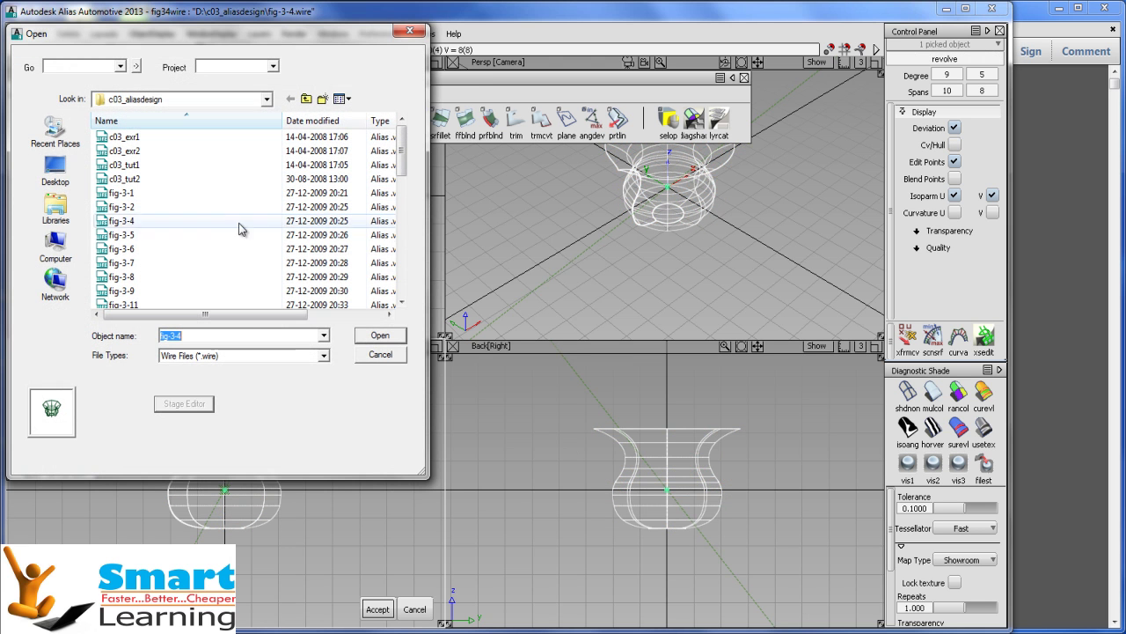
double_click(123, 257)
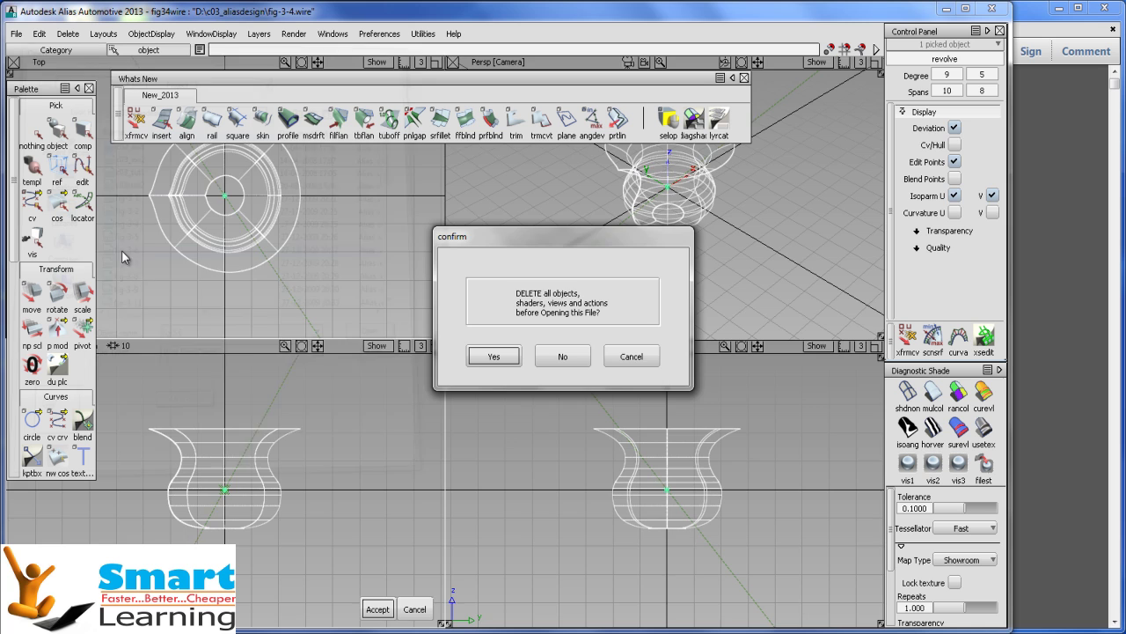
left_click(491, 357)
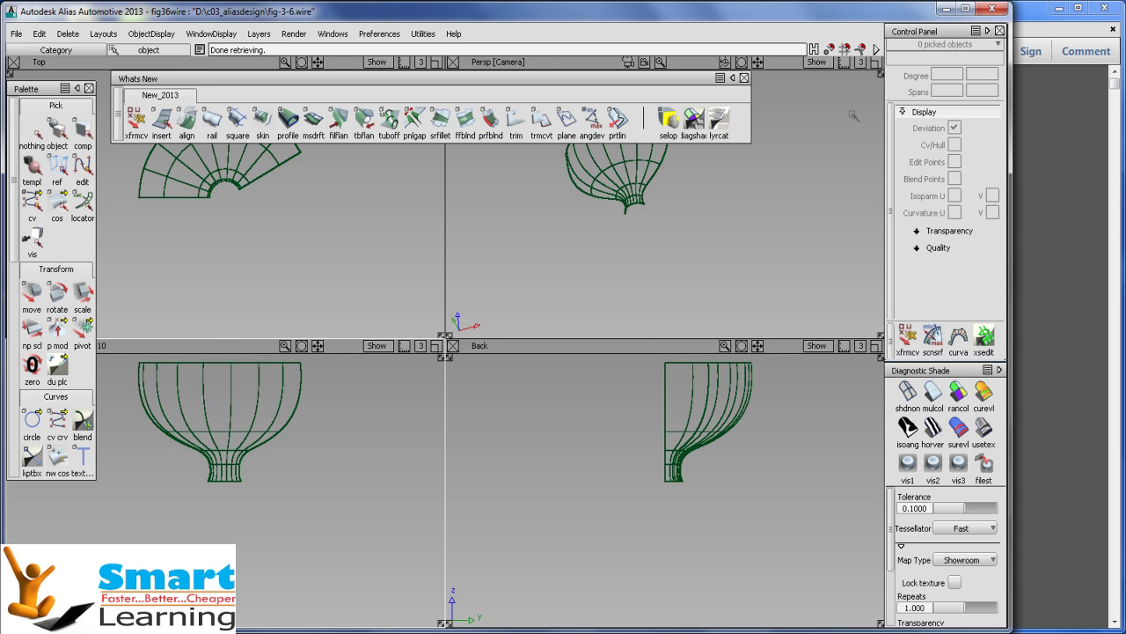
- Activate the Back view and magnify the bowl's profile for a closer look
left_click(870, 105)
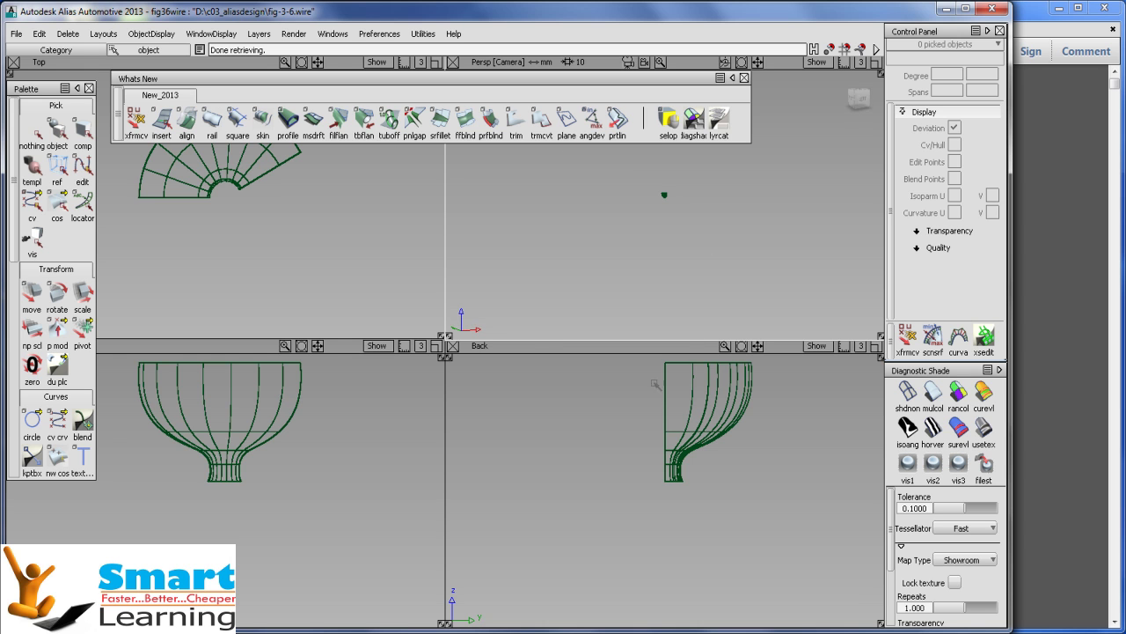
left_click(634, 401)
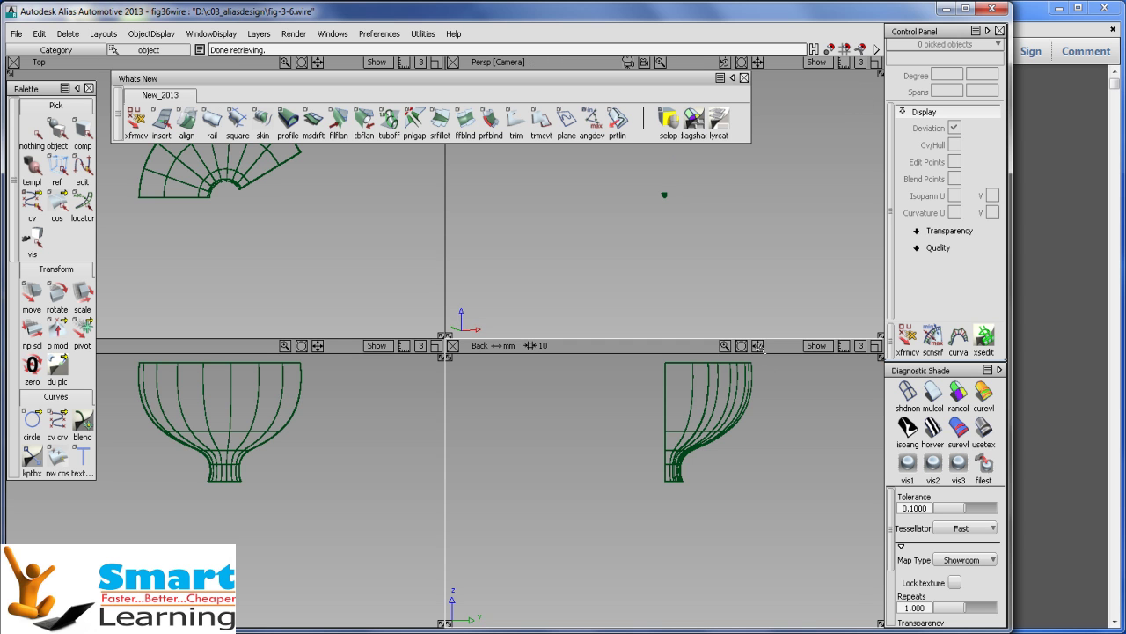
left_click_drag(724, 345, 667, 482)
left_click(723, 346)
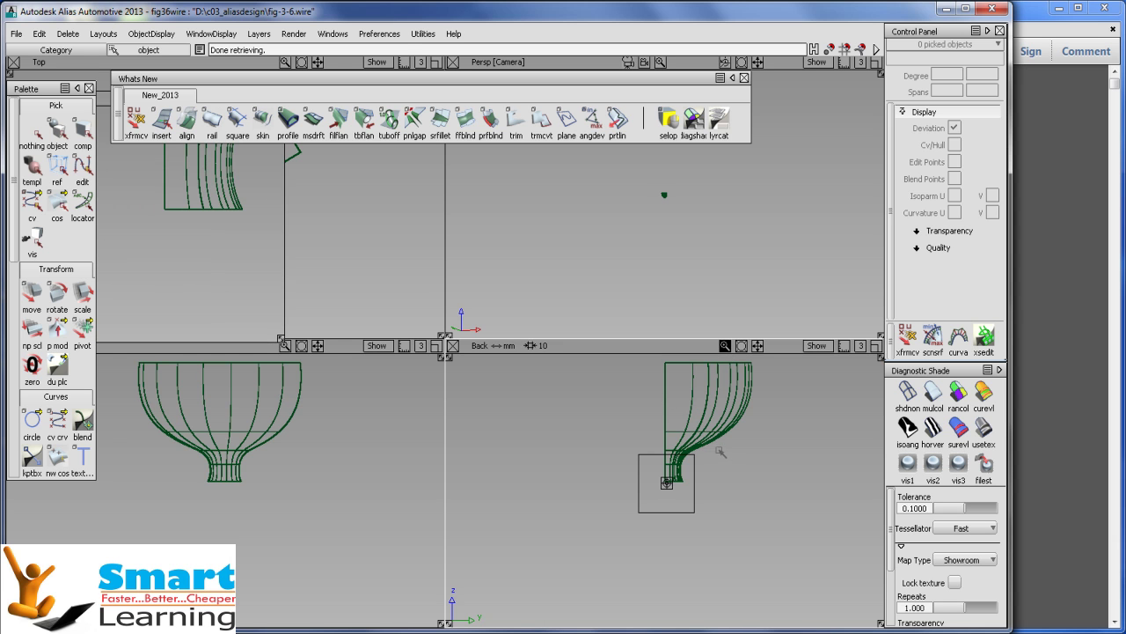
middle_click_drag(693, 442, 673, 487, "alt+shift")
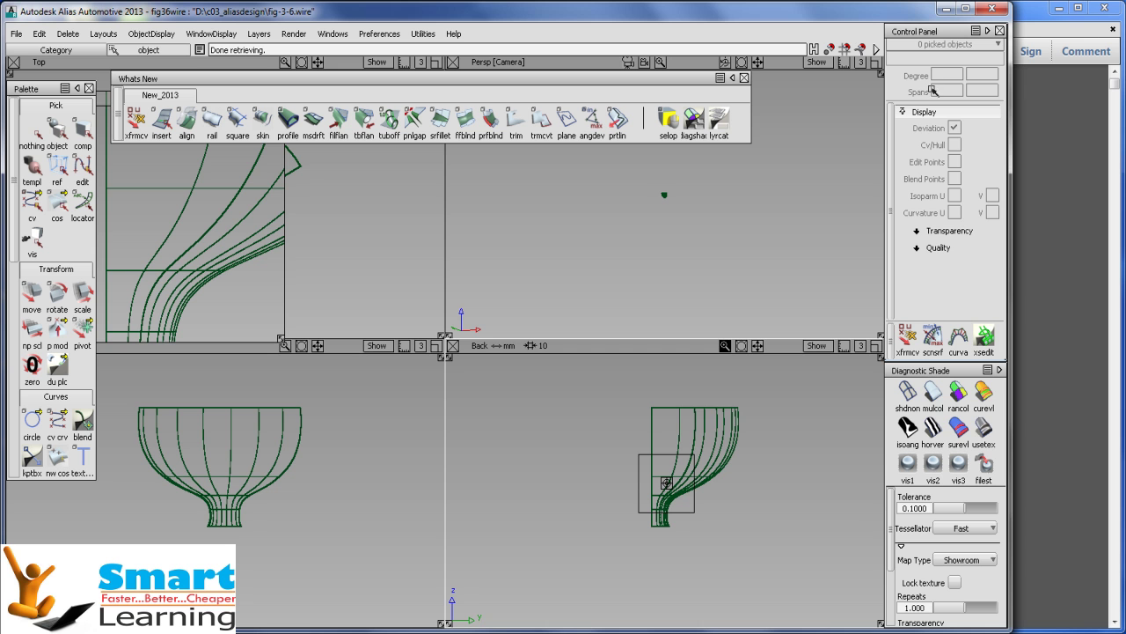
- Open the fig-3-8 file, discarding the current bowl scene
left_click(18, 36)
left_click(28, 70)
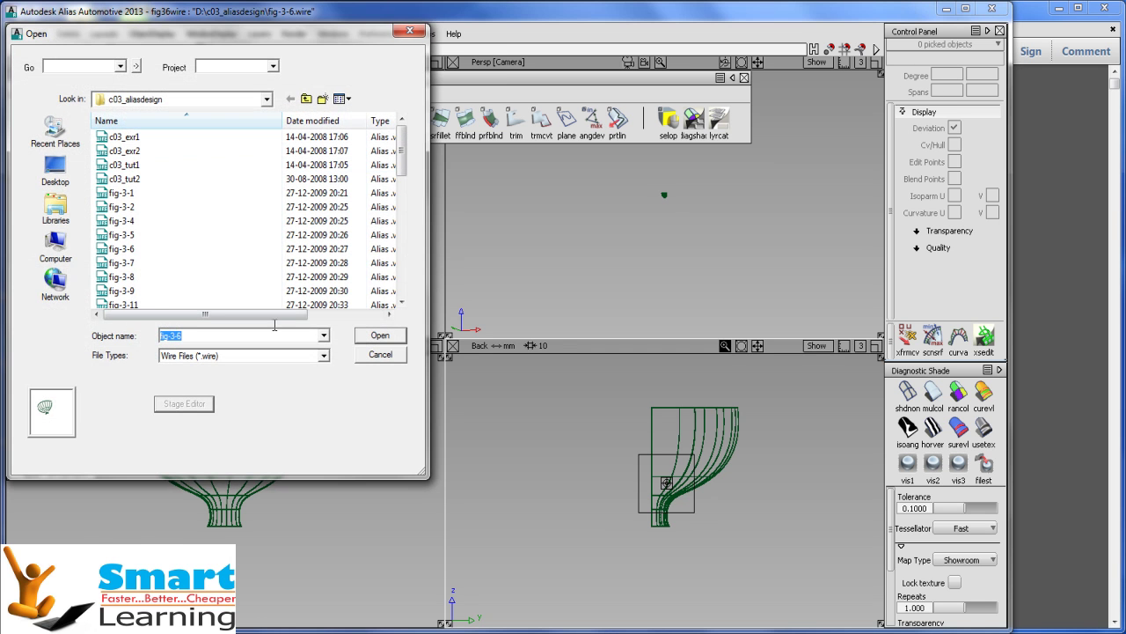
double_click(125, 278)
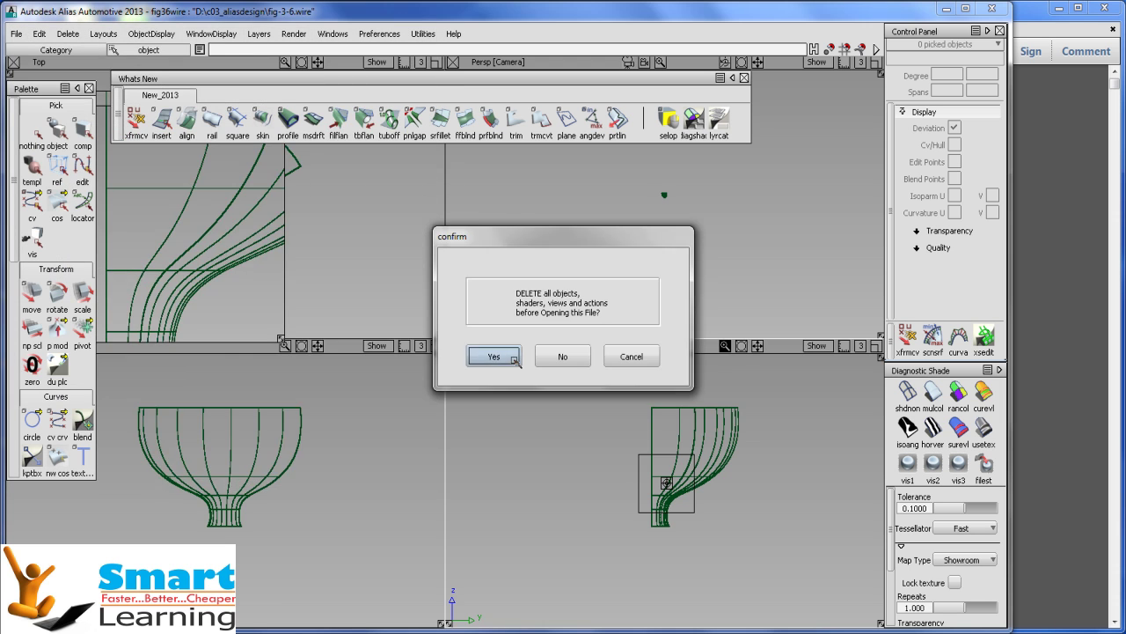
left_click(516, 361)
- In the lower-left view, pick the S-shaped profile curve as an object
left_click(581, 405)
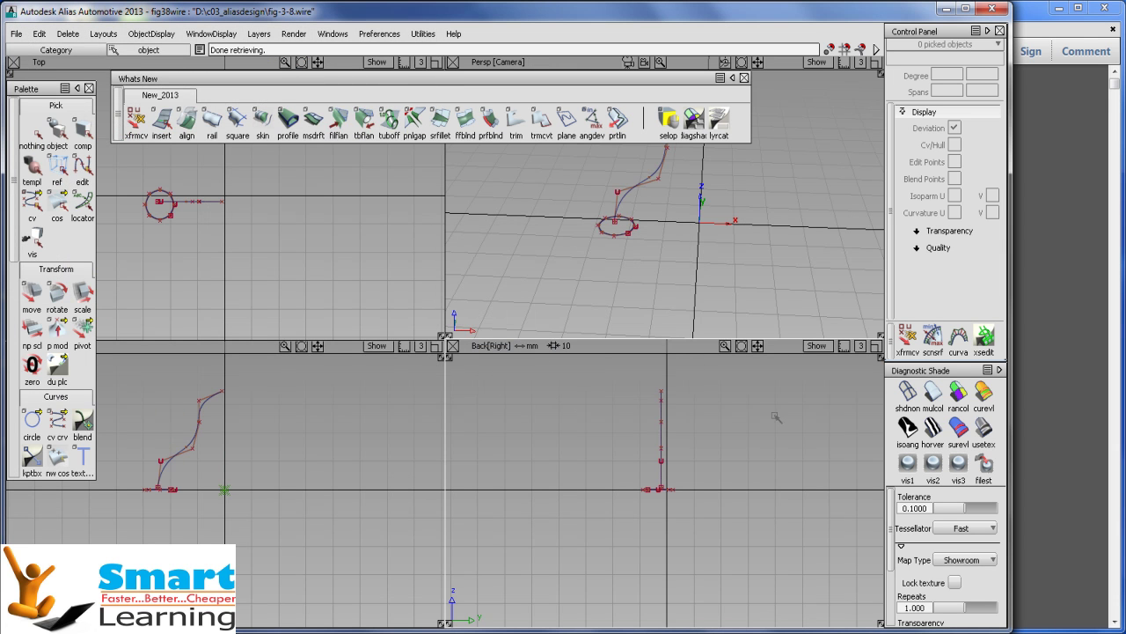
left_click(196, 442)
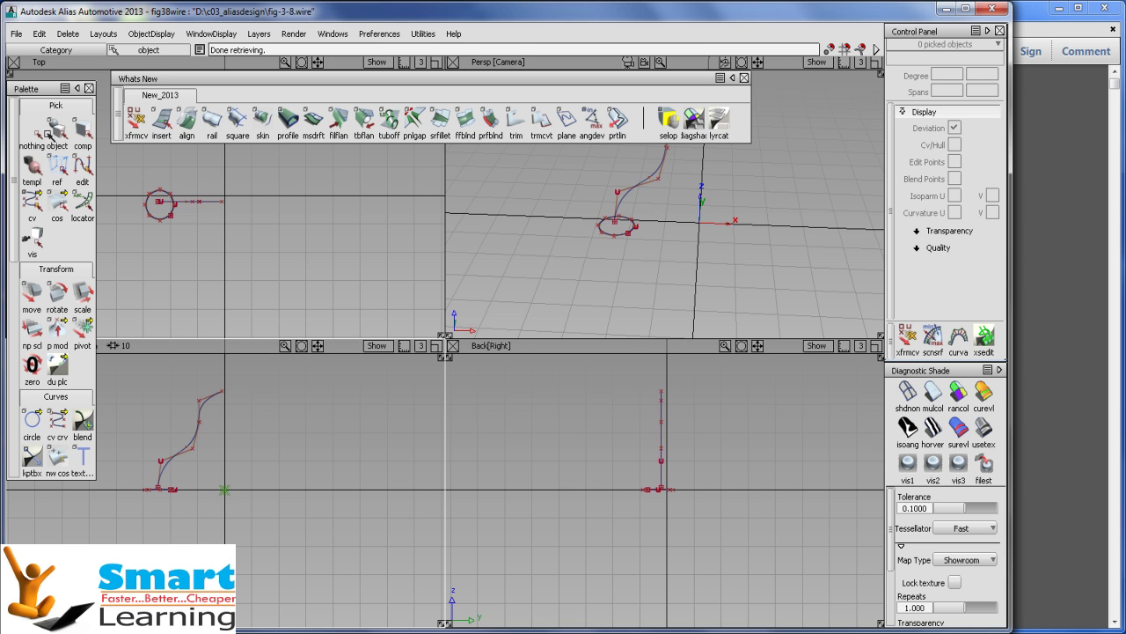
left_click(56, 132)
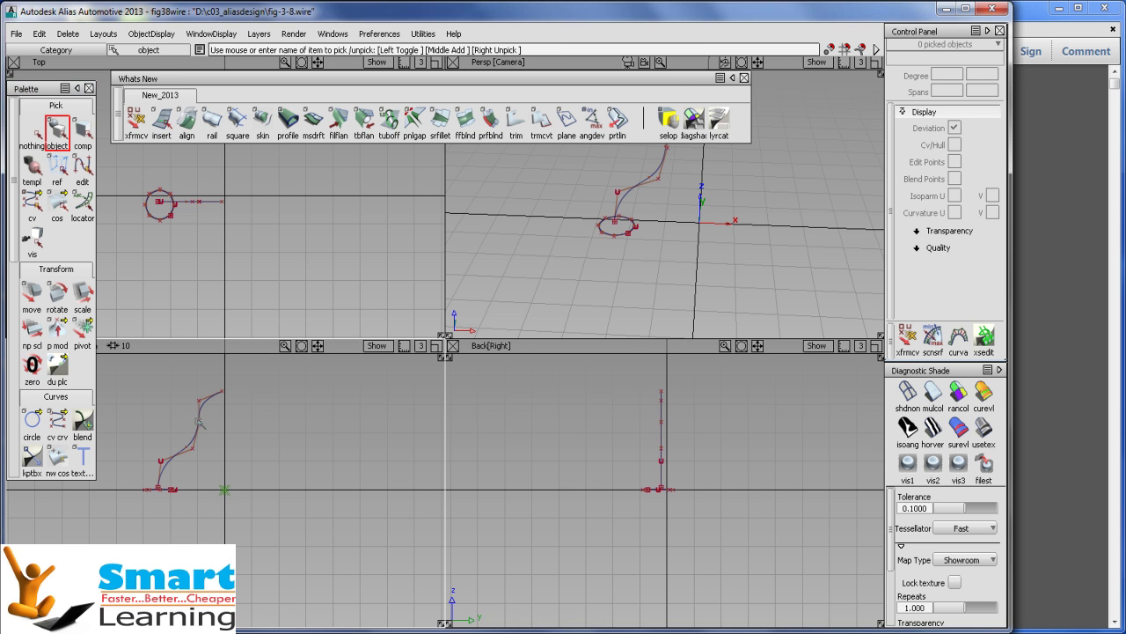
left_click(199, 423)
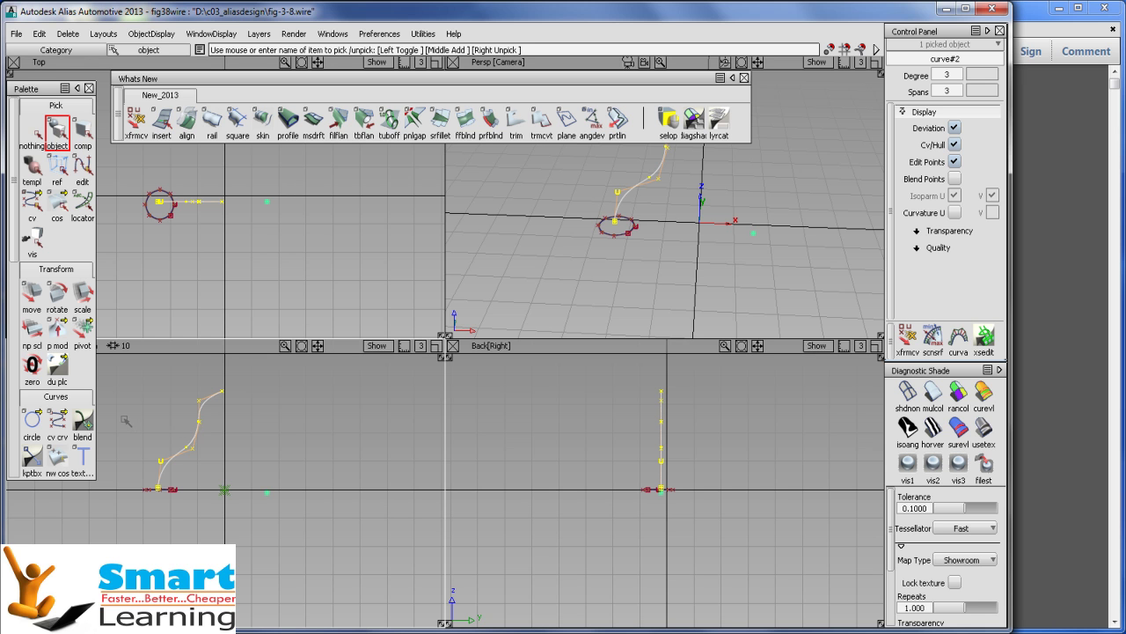
scroll(53, 396, "down", 5)
scroll(59, 380, "down", 3)
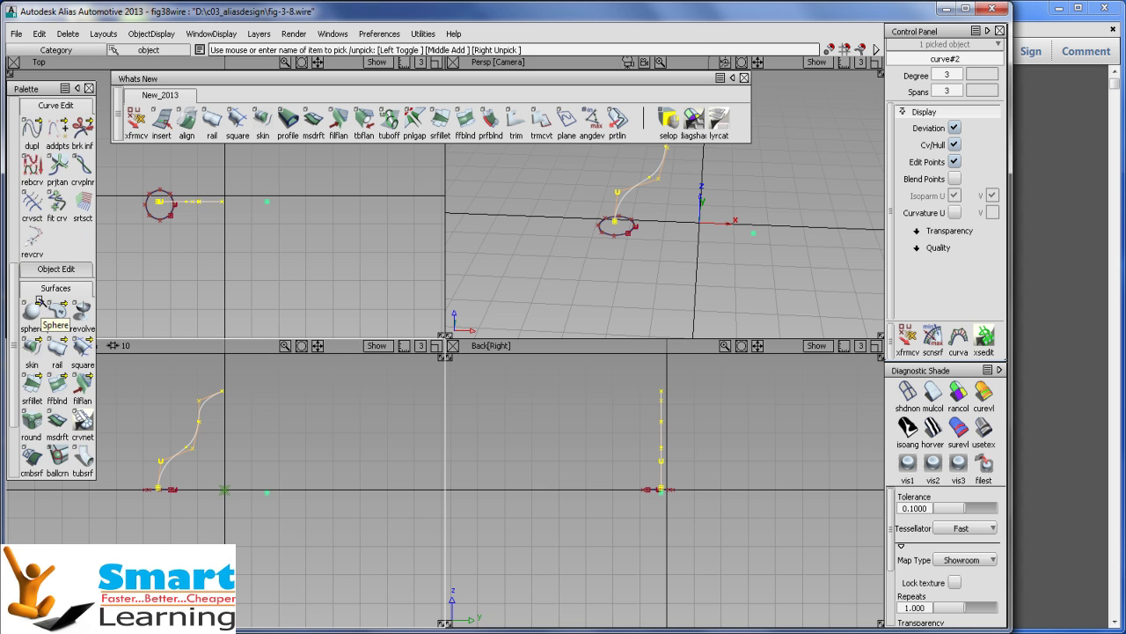
- Place a sphere primitive (degree 3, 8 by 4 spans) at the origin from the lower-left view
left_click(39, 307)
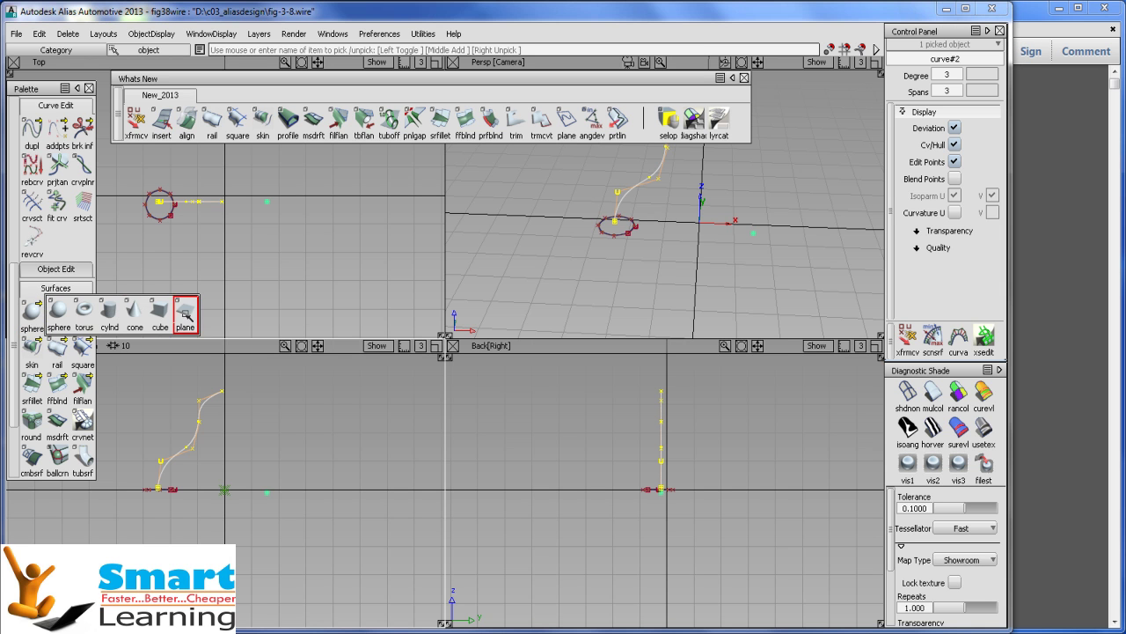
left_click(60, 318)
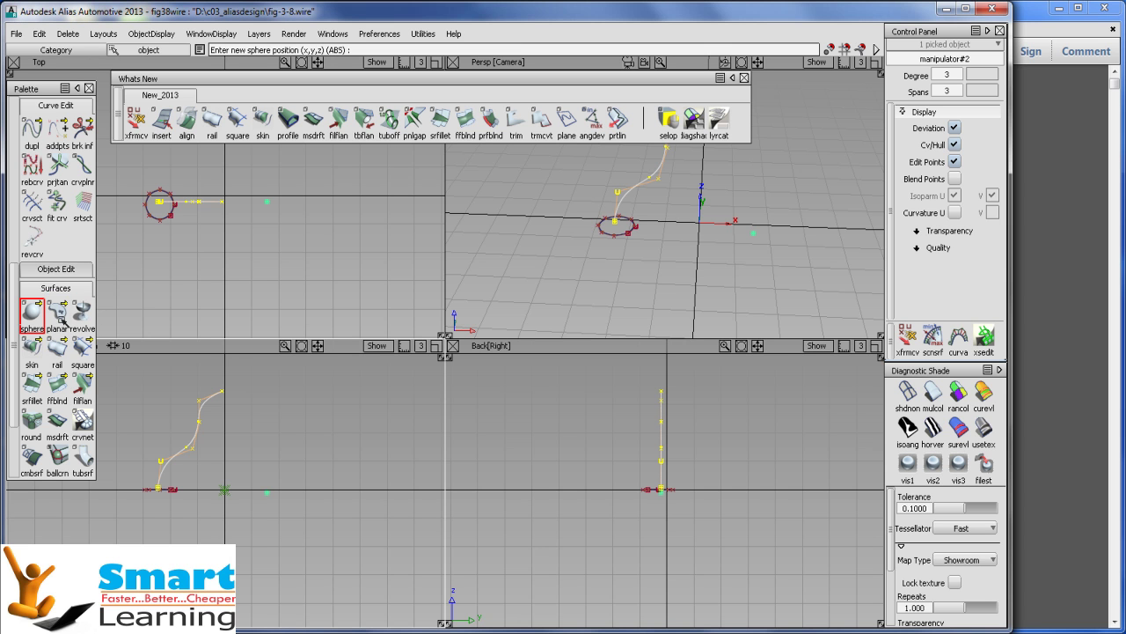
left_click(348, 454)
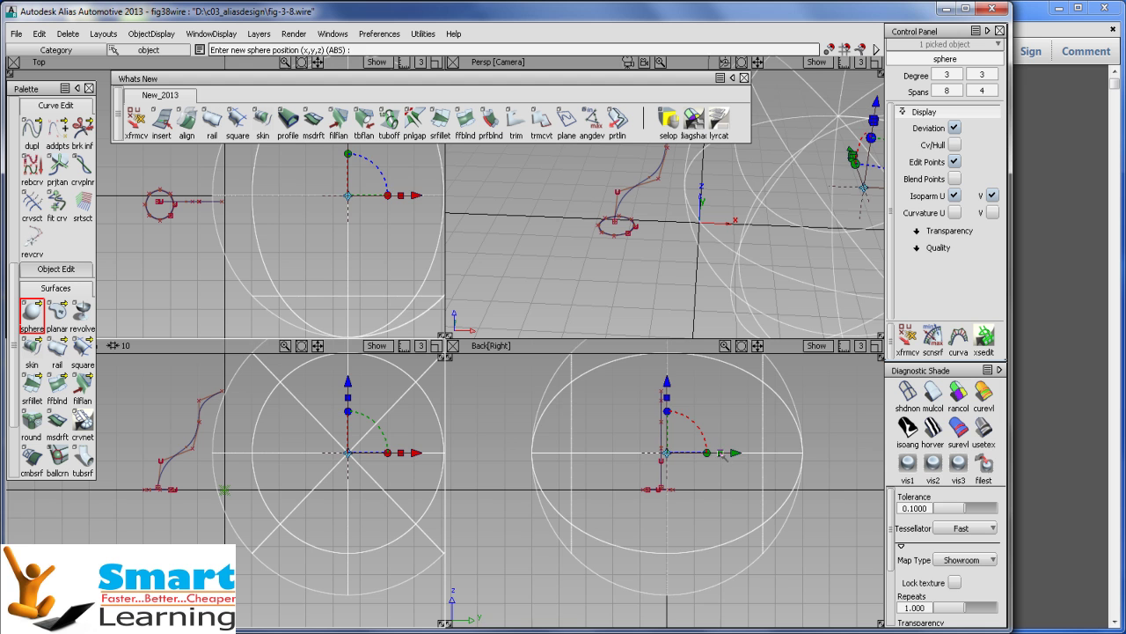
- Squash the sphere along two axes with the scale handles, then review the other primitive shapes
left_click_drag(720, 452, 683, 486)
left_click_drag(667, 398, 621, 464)
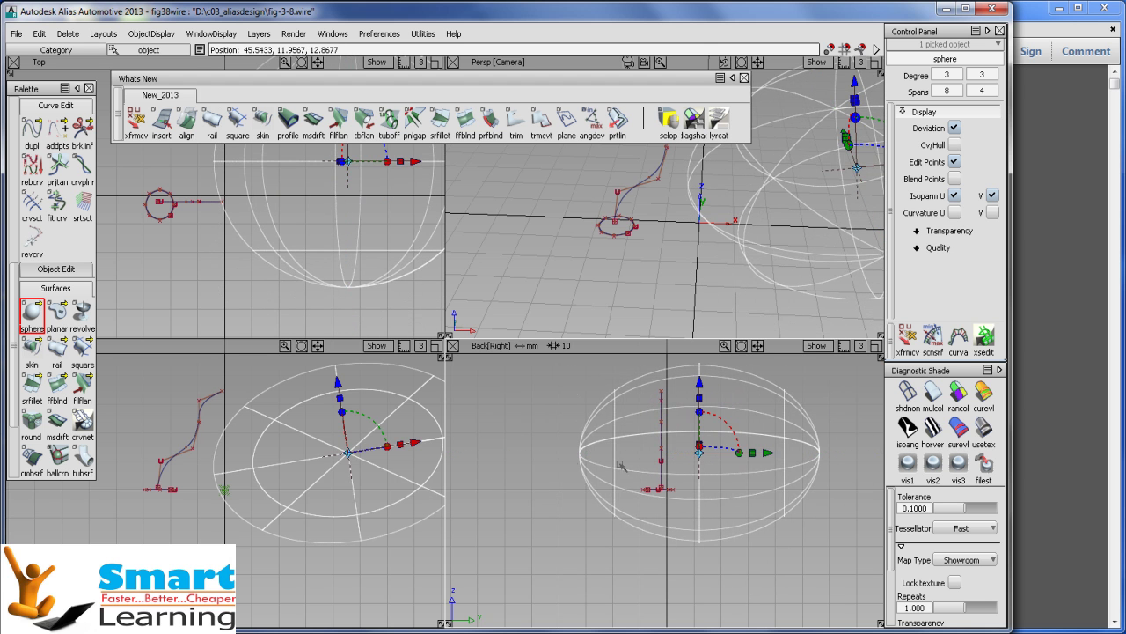
left_click(39, 308)
left_click_drag(39, 308, 151, 385)
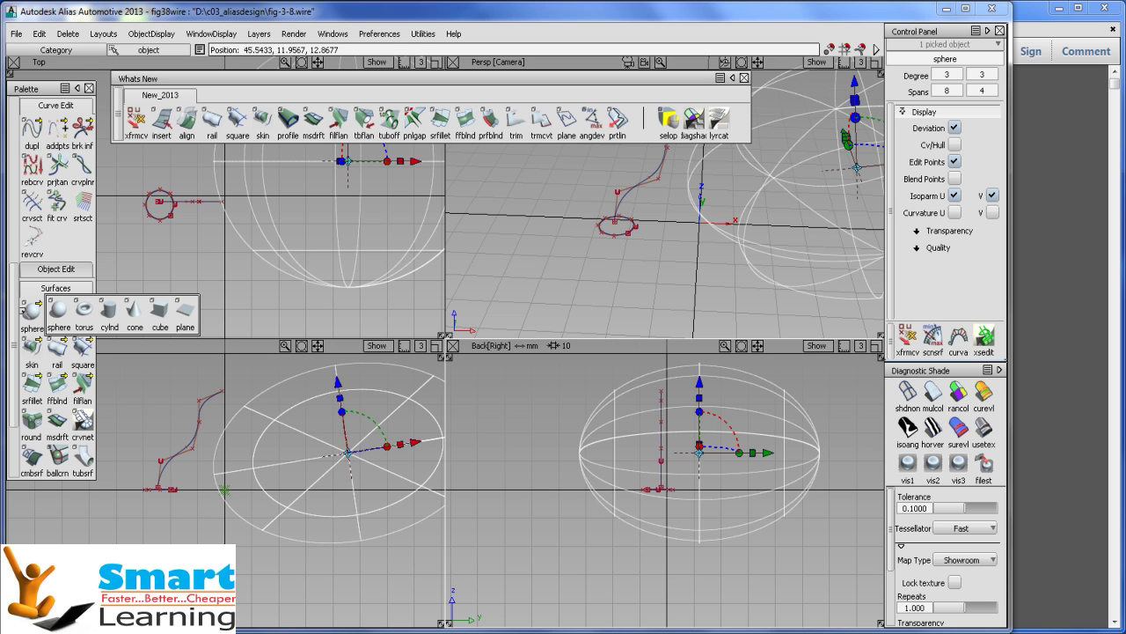
- Set Revolve Control to a 360° sweep around global Z, 16 segments, degree 1, 15 spans
left_click(79, 318)
left_click_drag(843, 188, 682, 222)
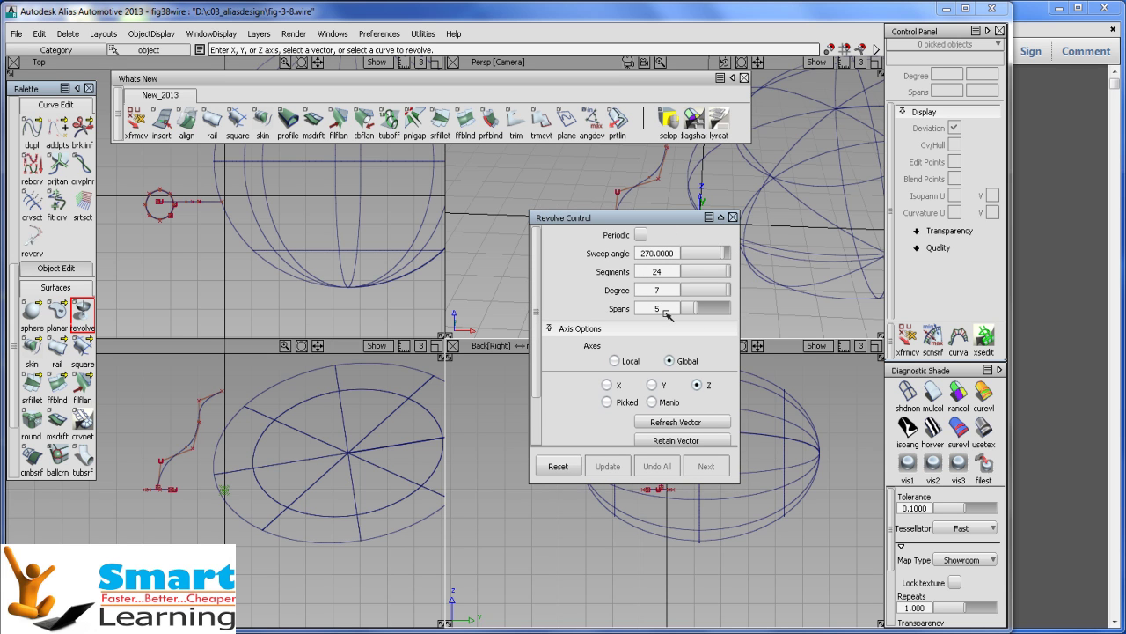
left_click_drag(722, 253, 742, 275)
left_click_drag(729, 291, 751, 311)
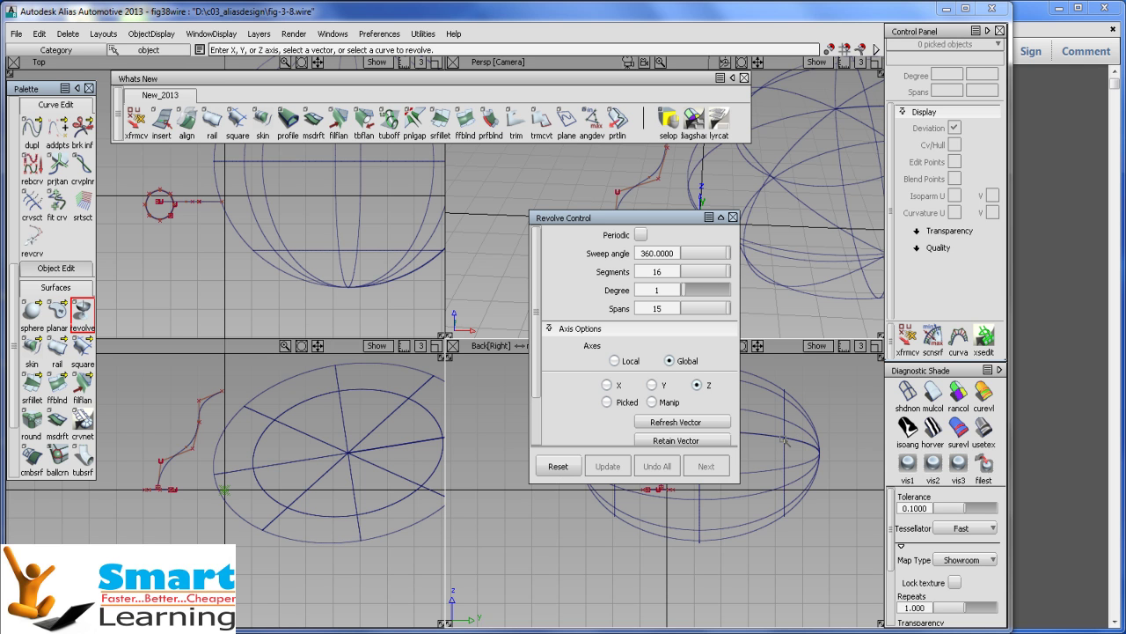
left_click_drag(538, 391, 535, 444)
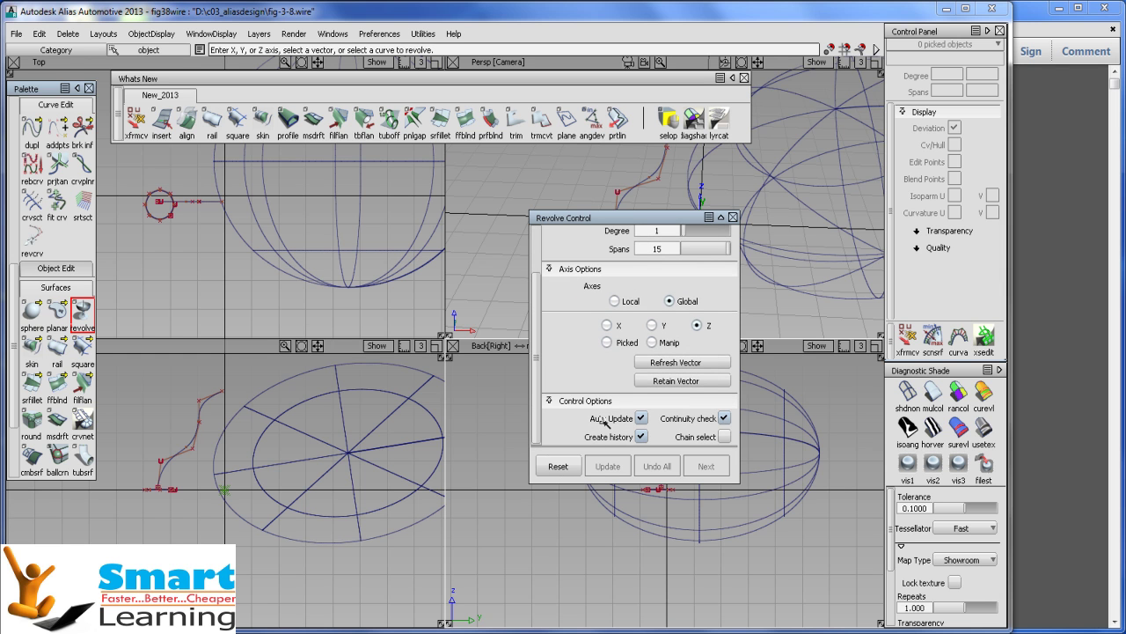